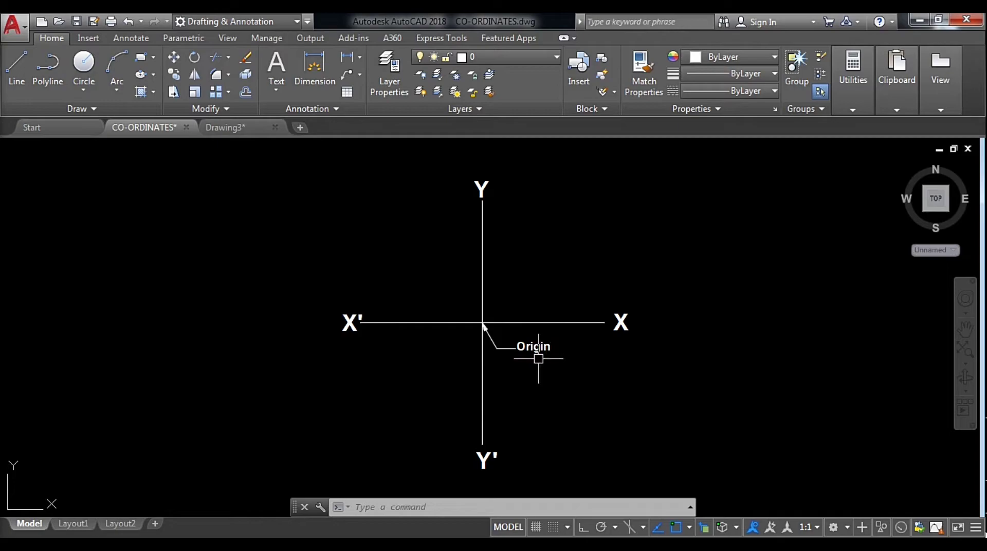
Step: Draw a circle centred on the axes' origin with its radius reaching the end of the X axis
{"action": "mouse_move", "coordinate": [529, 371]}
{"action": "middle_mouse_down"}
{"action": "mouse_move", "coordinate": [529, 360]}
{"action": "mouse_move", "coordinate": [533, 368]}
{"action": "middle_mouse_up"}
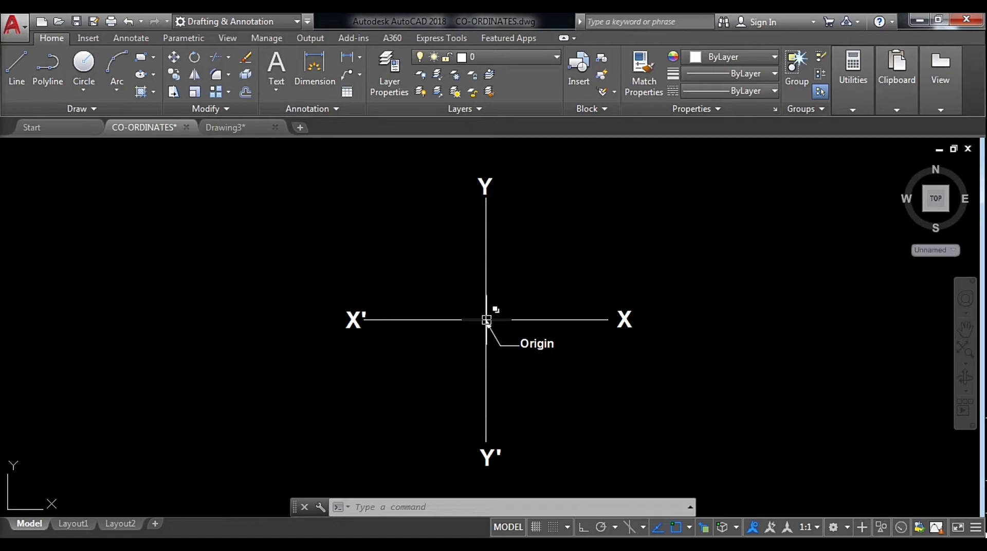
{"action": "type", "text": "c"}
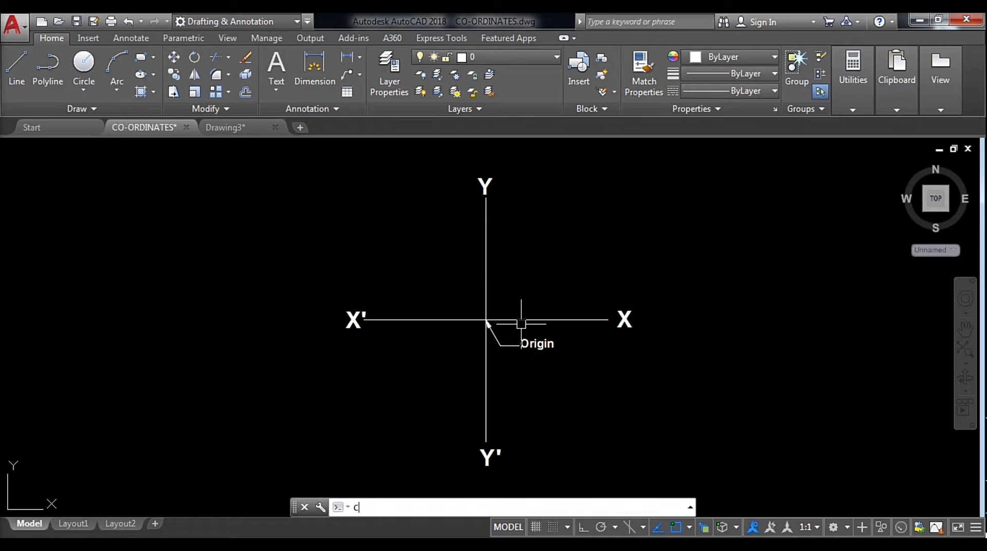
{"action": "key", "text": "Return"}
{"action": "left_click", "coordinate": [486, 320]}
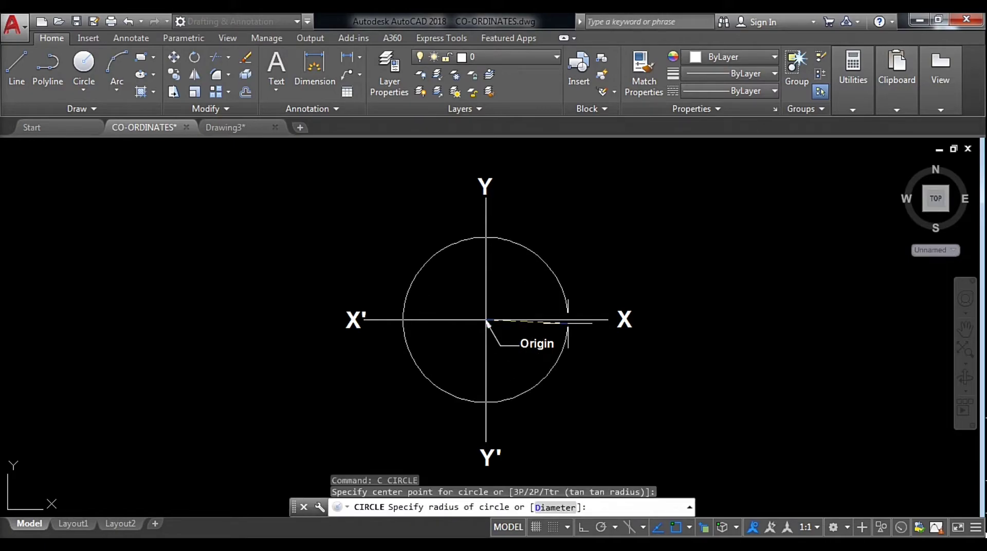
{"action": "key", "text": "Escape"}
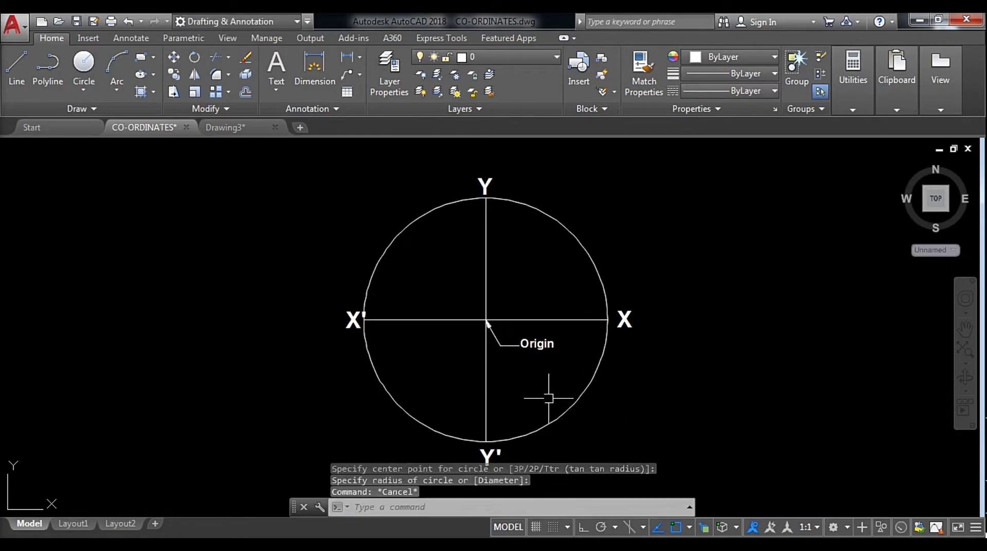
Step: Erase the circle drawn around the X and Y axes
{"action": "left_click", "coordinate": [608, 415]}
{"action": "left_click", "coordinate": [558, 383]}
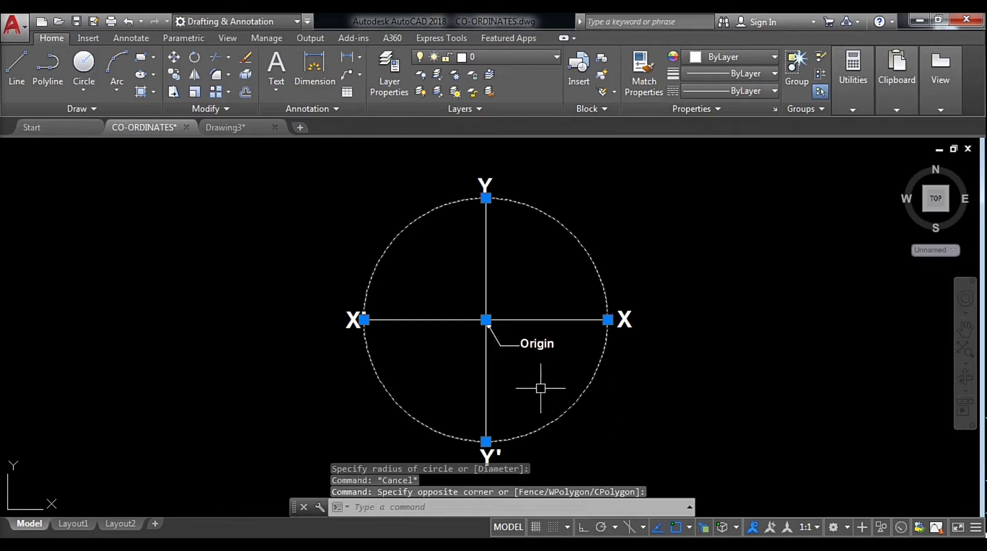
{"action": "type", "text": "e"}
{"action": "key", "text": "Return"}
Step: Examine the second axis diagram and its quadrants labelled I to IV
{"action": "scroll", "coordinate": [541, 388], "scroll_direction": "down", "scroll_amount": 4}
{"action": "middle_click_drag", "start_coordinate": [588, 346], "coordinate": [242, 349]}
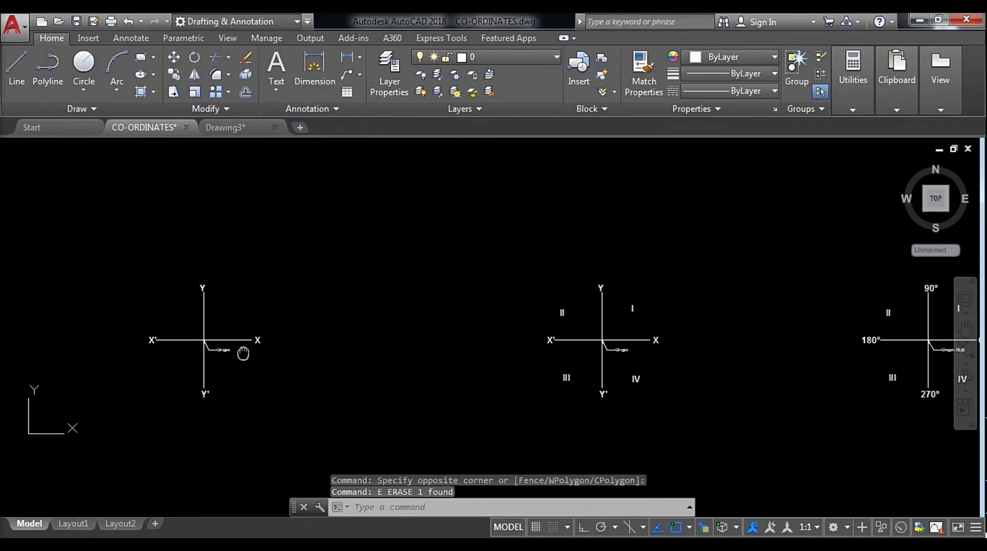
{"action": "scroll", "coordinate": [657, 311], "scroll_direction": "up", "scroll_amount": 5}
{"action": "middle_click_drag", "start_coordinate": [360, 337], "coordinate": [360, 216]}
{"action": "scroll", "coordinate": [359, 348], "scroll_direction": "down", "scroll_amount": 2}
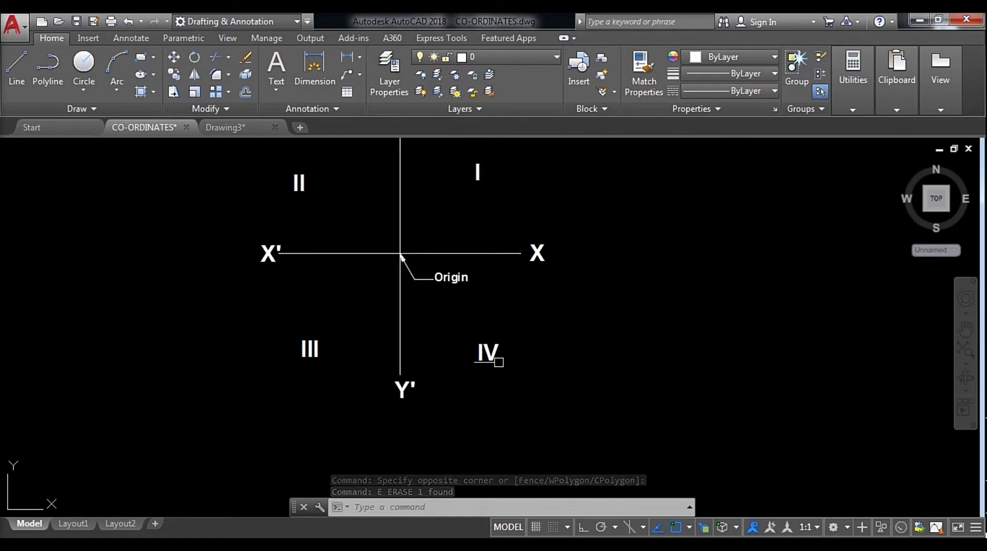
Step: Examine the angle diagram with its 0°, 90°, 180° and 270° directions, the four quadrants and the origin (0,0)
{"action": "scroll", "coordinate": [440, 304], "scroll_direction": "down", "scroll_amount": 2}
{"action": "mouse_move", "coordinate": [440, 305]}
{"action": "middle_mouse_down"}
{"action": "mouse_move", "coordinate": [455, 330]}
{"action": "mouse_move", "coordinate": [306, 305]}
{"action": "mouse_move", "coordinate": [170, 305]}
{"action": "middle_mouse_up"}
{"action": "scroll", "coordinate": [473, 289], "scroll_direction": "up", "scroll_amount": 2}
{"action": "scroll", "coordinate": [468, 294], "scroll_direction": "down", "scroll_amount": 2}
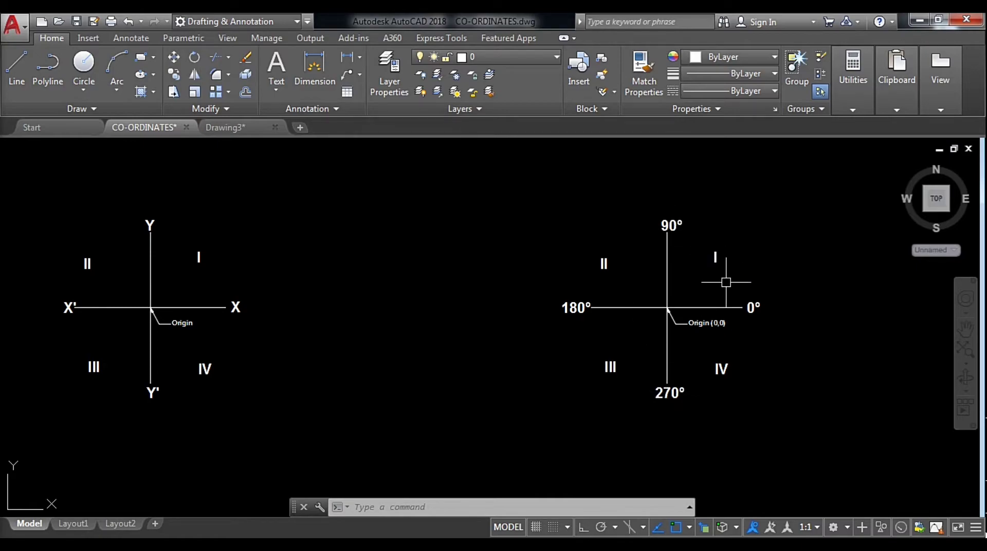
{"action": "mouse_move", "coordinate": [716, 293]}
{"action": "middle_mouse_down"}
{"action": "mouse_move", "coordinate": [355, 302]}
{"action": "mouse_move", "coordinate": [545, 280]}
{"action": "mouse_move", "coordinate": [582, 256]}
{"action": "middle_mouse_up"}
{"action": "scroll", "coordinate": [692, 297], "scroll_direction": "down", "scroll_amount": 2}
{"action": "scroll", "coordinate": [483, 291], "scroll_direction": "up", "scroll_amount": 2}
{"action": "scroll", "coordinate": [545, 280], "scroll_direction": "up", "scroll_amount": 2}
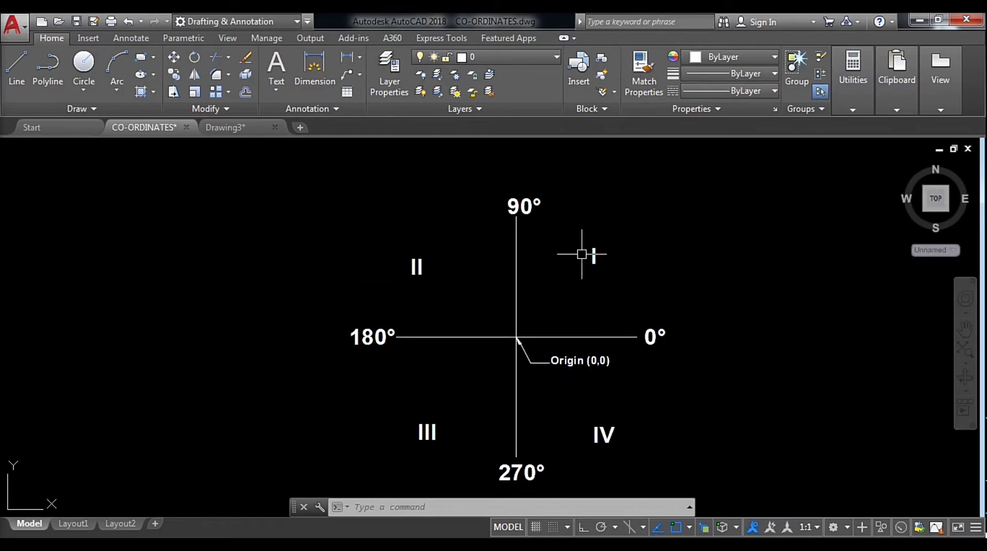
{"action": "scroll", "coordinate": [571, 311], "scroll_direction": "down", "scroll_amount": 2}
{"action": "middle_click_drag", "start_coordinate": [571, 310], "coordinate": [597, 302]}
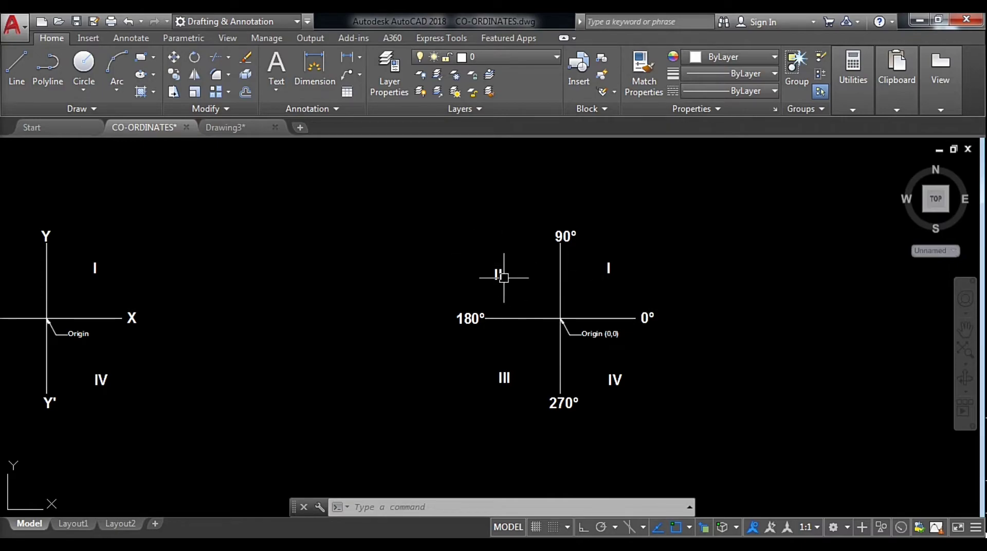
{"action": "scroll", "coordinate": [504, 278], "scroll_direction": "up", "scroll_amount": 2}
{"action": "middle_click_drag", "start_coordinate": [499, 276], "coordinate": [464, 257]}
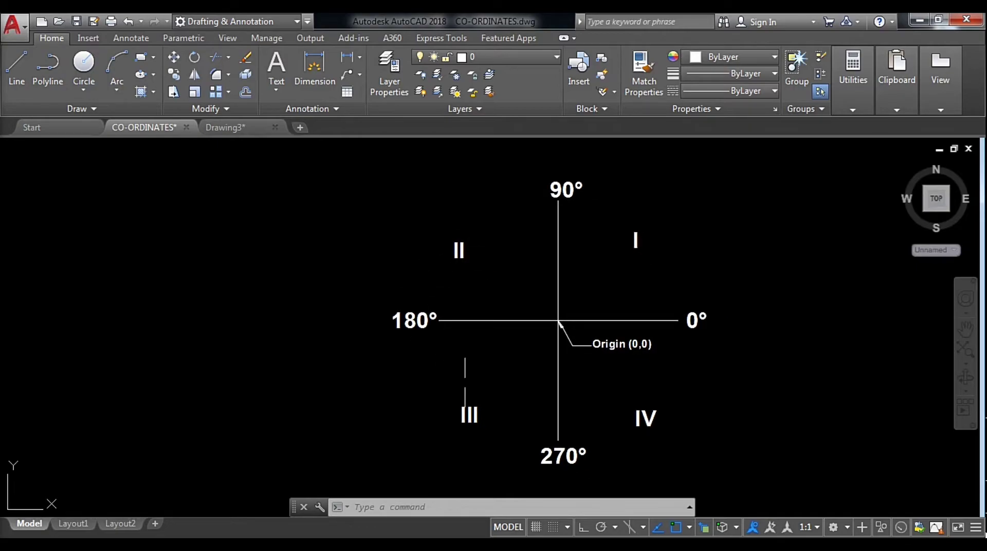
{"action": "middle_click_drag", "start_coordinate": [465, 412], "coordinate": [452, 304]}
{"action": "scroll", "coordinate": [462, 326], "scroll_direction": "up", "scroll_amount": 2}
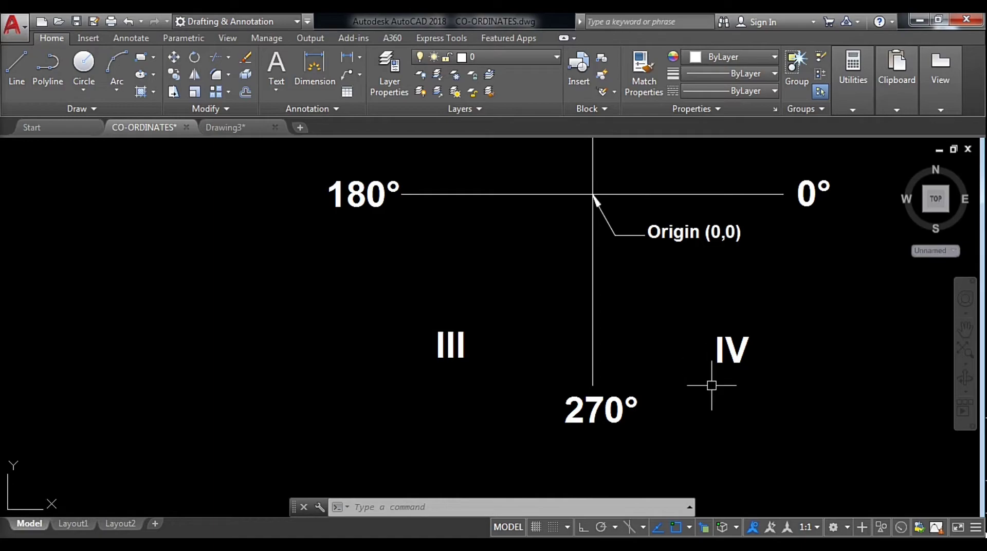
{"action": "middle_click_drag", "start_coordinate": [710, 383], "coordinate": [600, 415]}
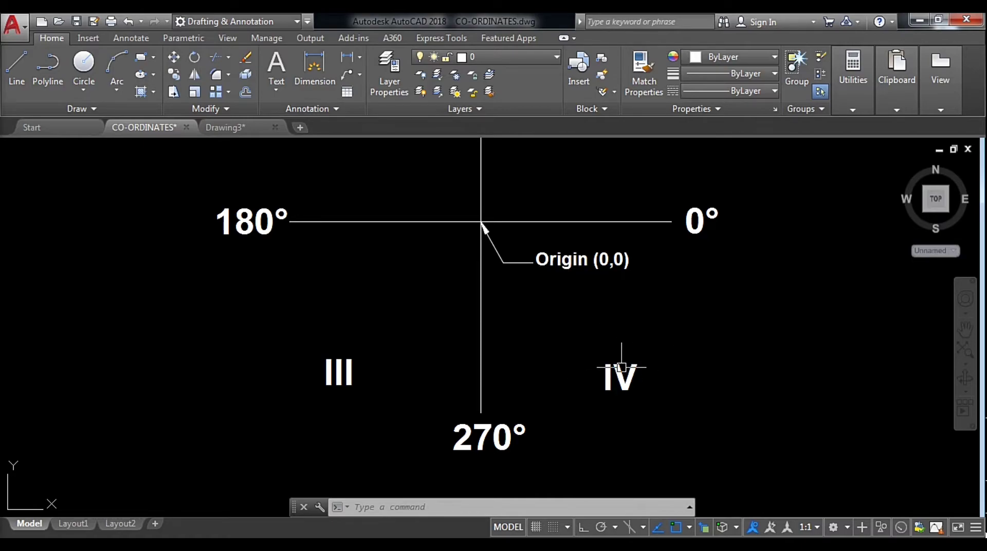
{"action": "mouse_move", "coordinate": [607, 367]}
{"action": "scroll", "coordinate": [606, 367], "scroll_direction": "down", "scroll_amount": 4}
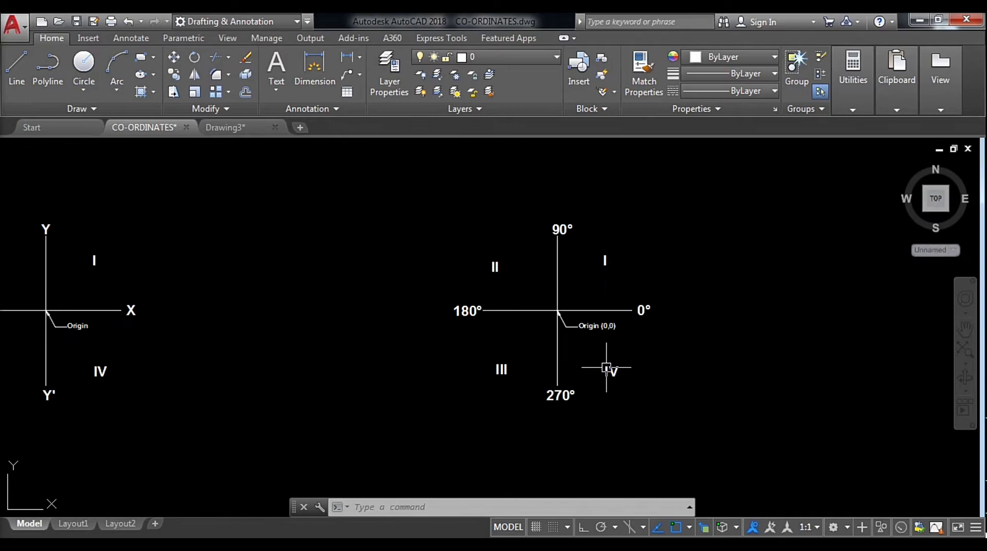
{"action": "middle_click_drag", "start_coordinate": [553, 344], "coordinate": [584, 339]}
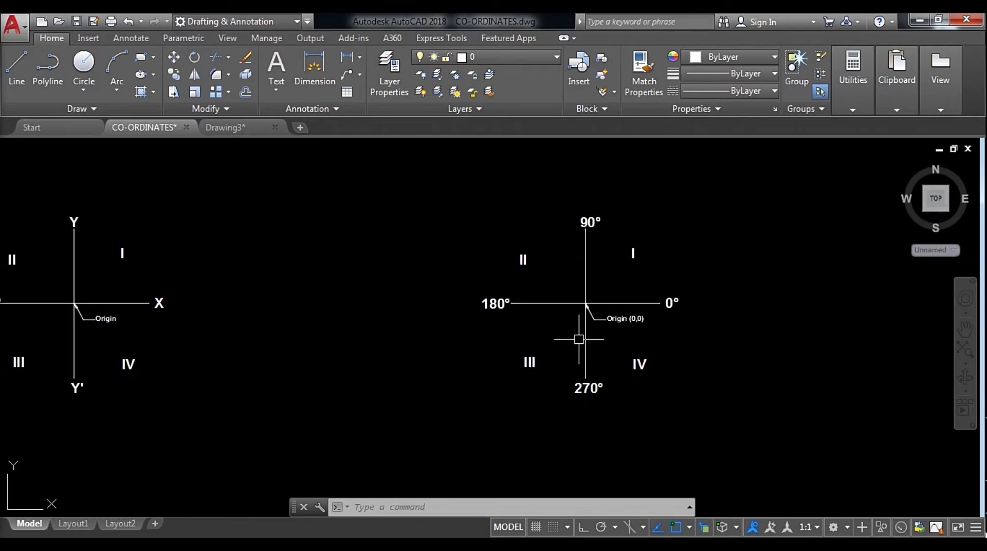
{"action": "scroll", "coordinate": [569, 333], "scroll_direction": "down", "scroll_amount": 2}
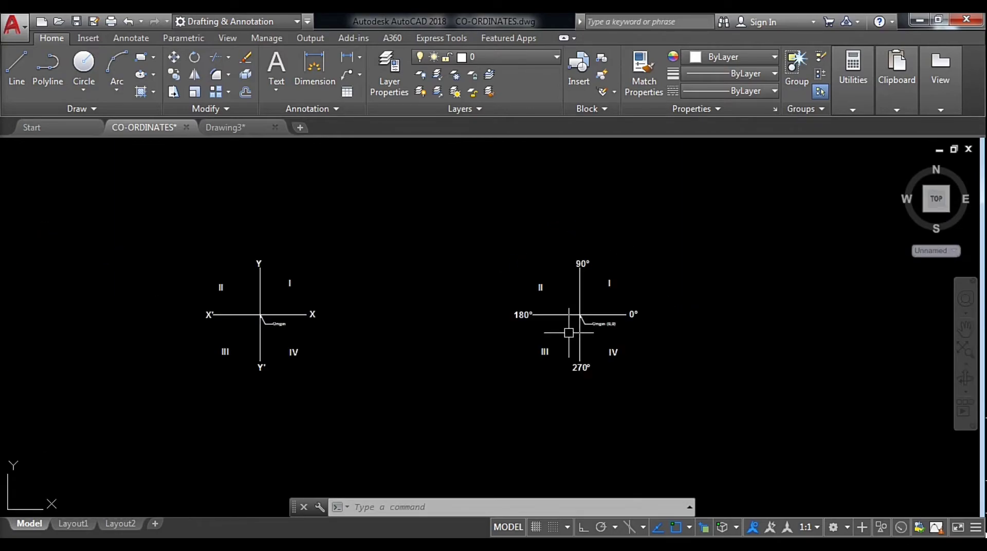
{"action": "scroll", "coordinate": [563, 334], "scroll_direction": "down", "scroll_amount": 2}
{"action": "mouse_move", "coordinate": [429, 383]}
{"action": "middle_mouse_down"}
{"action": "mouse_move", "coordinate": [483, 338]}
{"action": "mouse_move", "coordinate": [489, 307]}
{"action": "mouse_move", "coordinate": [506, 300]}
{"action": "middle_mouse_up"}
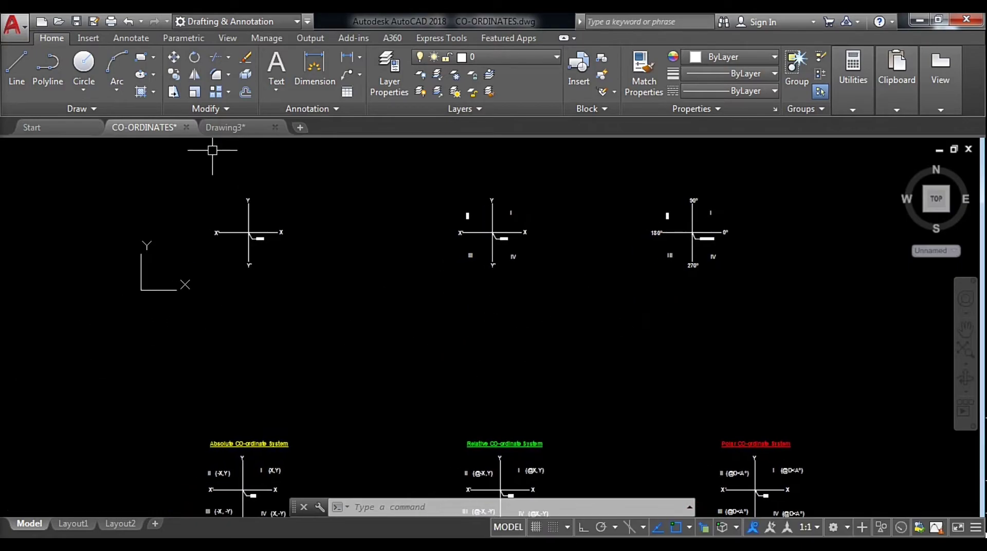
Step: Switch to Drawing3 and bring its dimensioned square into view
{"action": "left_click", "coordinate": [238, 133]}
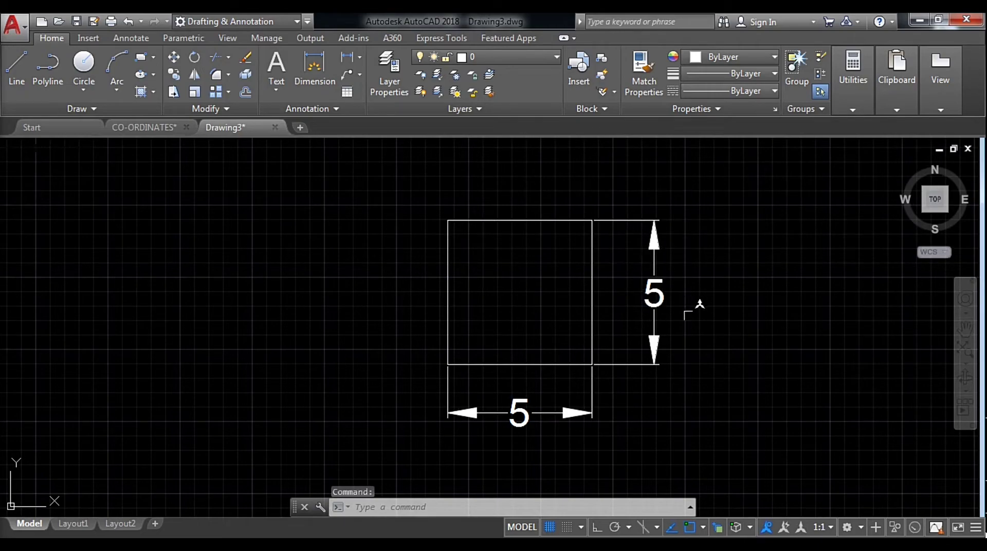
{"action": "key", "text": "Escape"}
{"action": "key", "text": "Escape"}
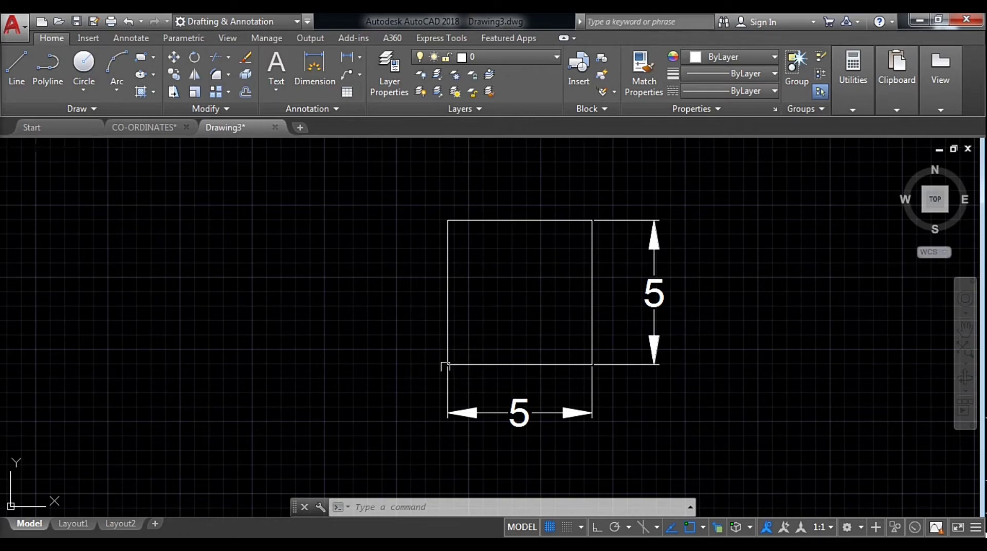
{"action": "middle_click_drag", "start_coordinate": [426, 366], "coordinate": [423, 331]}
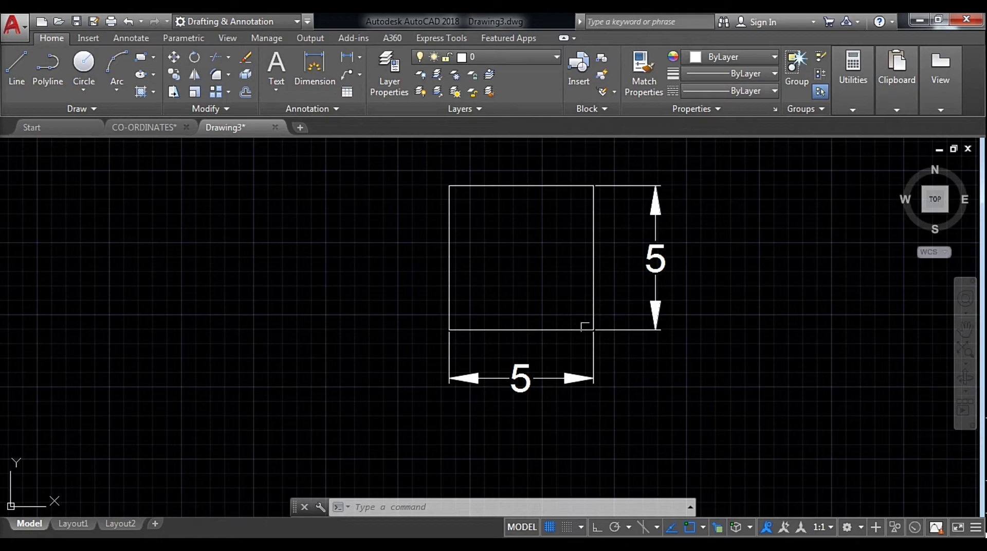
{"action": "middle_click_drag", "start_coordinate": [601, 278], "coordinate": [590, 316]}
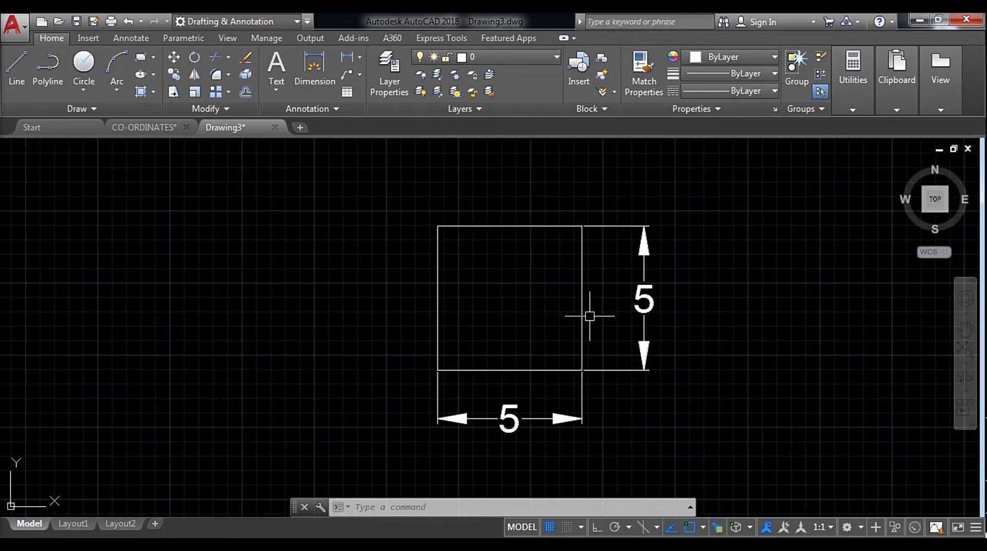
Step: Add multiline text reading 5.5 just above the square's upper-right corner
{"action": "type", "text": "M"}
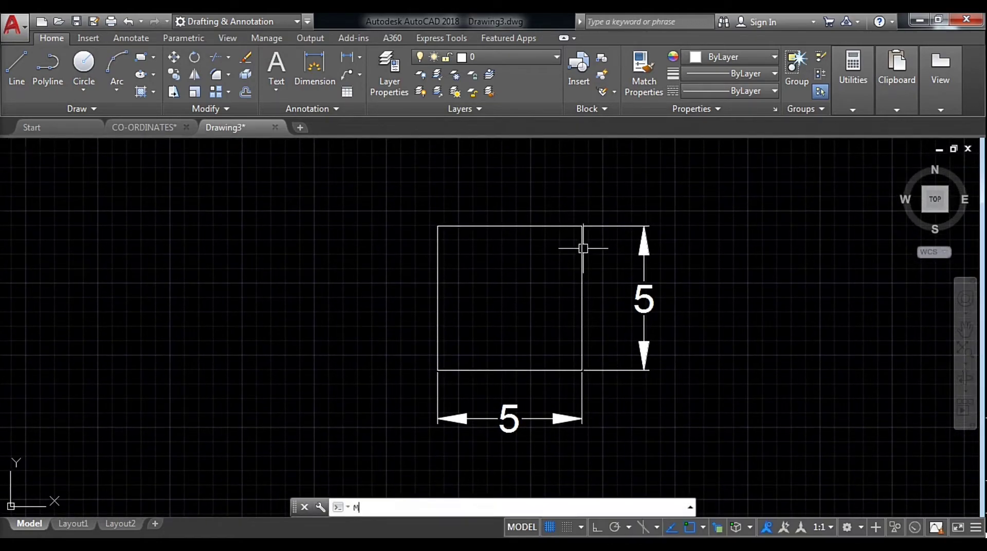
{"action": "type", "text": "T"}
{"action": "key", "text": "Return"}
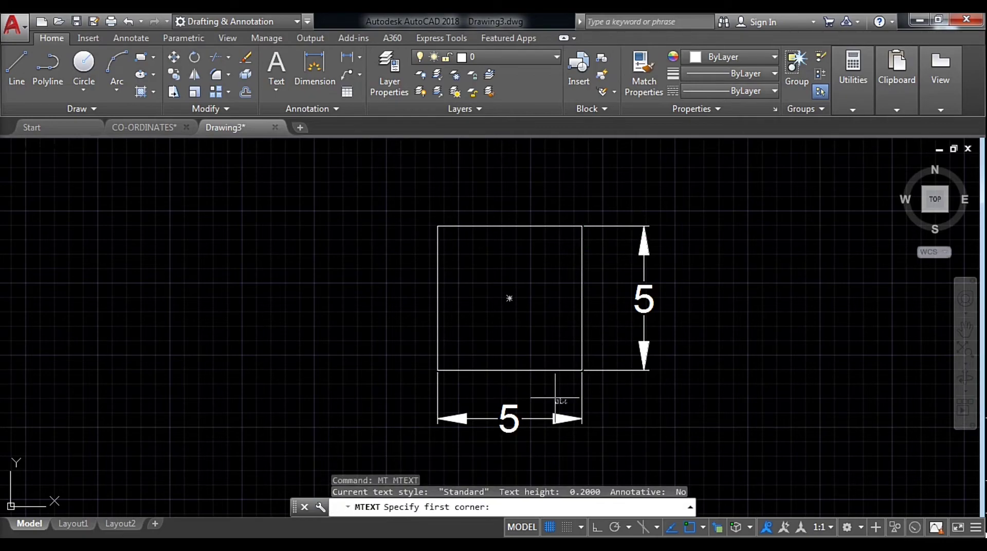
{"action": "left_click", "coordinate": [592, 183]}
{"action": "left_click", "coordinate": [673, 212]}
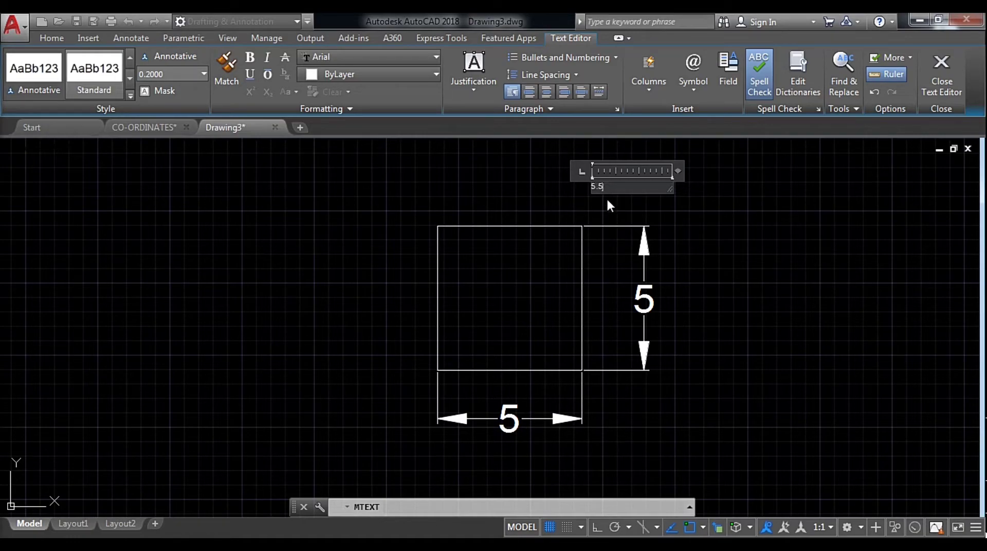
Step: Set the height of the 5.5 text to 1.0000 and finish editing it
{"action": "left_click_drag", "start_coordinate": [609, 187], "coordinate": [586, 187]}
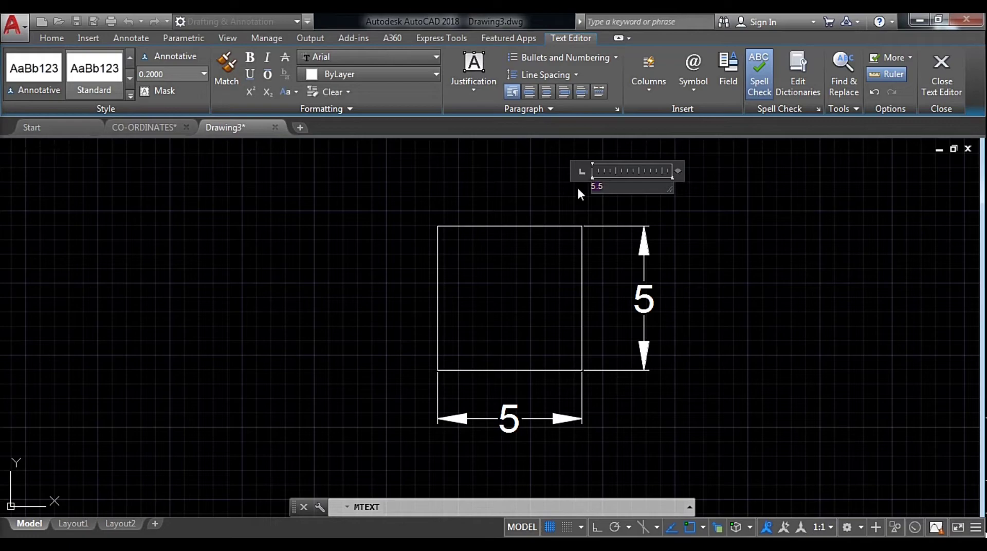
{"action": "left_click", "coordinate": [204, 75]}
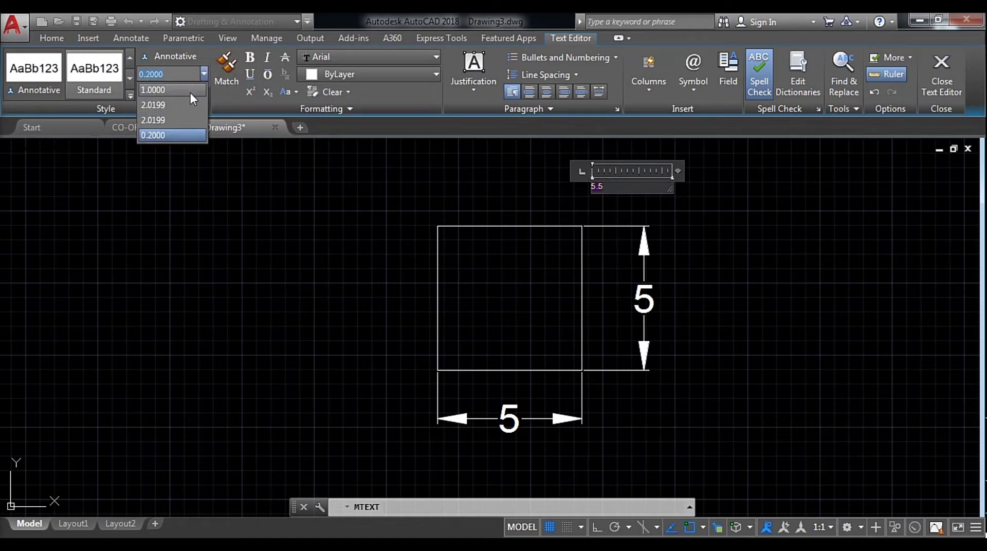
{"action": "left_click", "coordinate": [180, 91]}
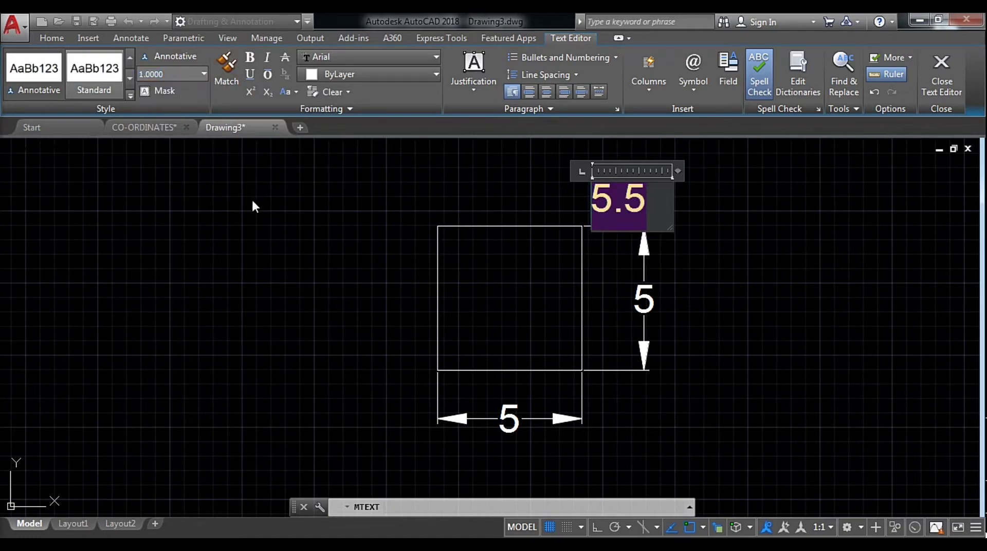
{"action": "left_click", "coordinate": [254, 189]}
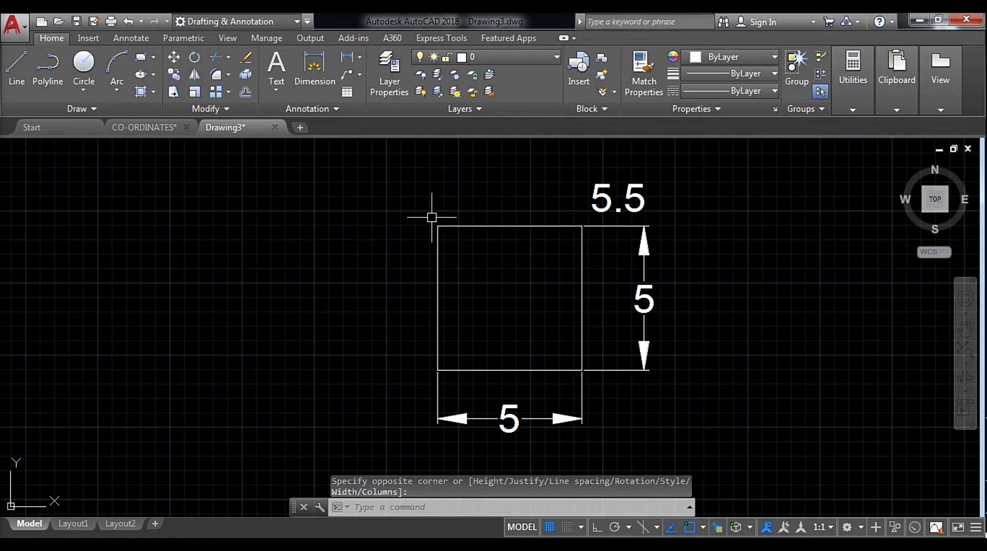
Step: Copy the 5.5 text horizontally to just above the square's upper-left corner
{"action": "left_click", "coordinate": [597, 198]}
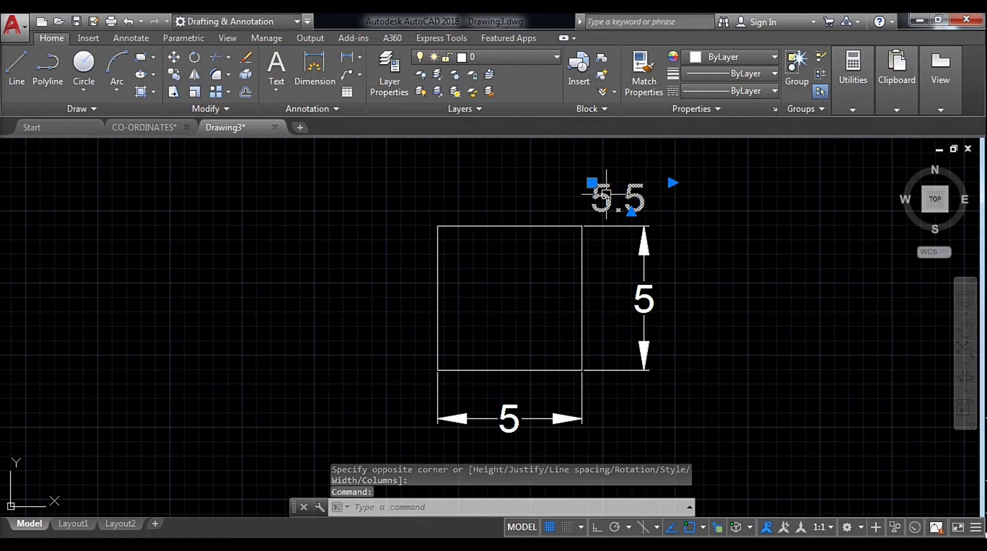
{"action": "key", "text": "Escape"}
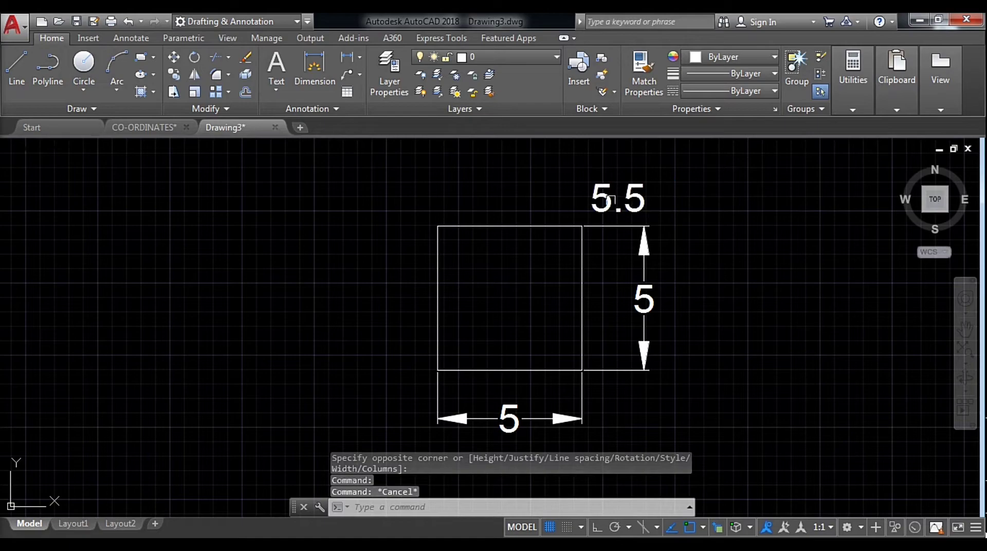
{"action": "left_click", "coordinate": [604, 200]}
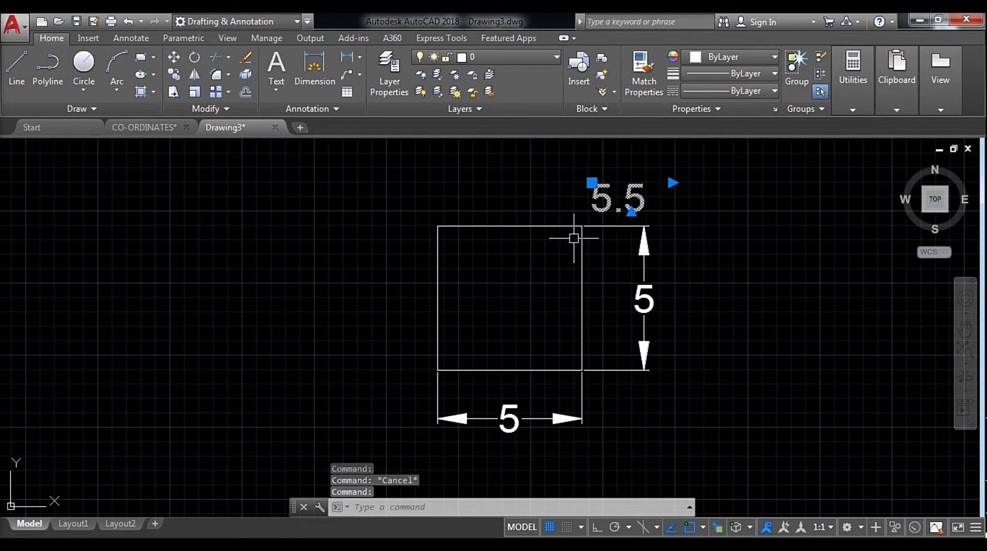
{"action": "key", "text": "Return"}
{"action": "left_click", "coordinate": [822, 254]}
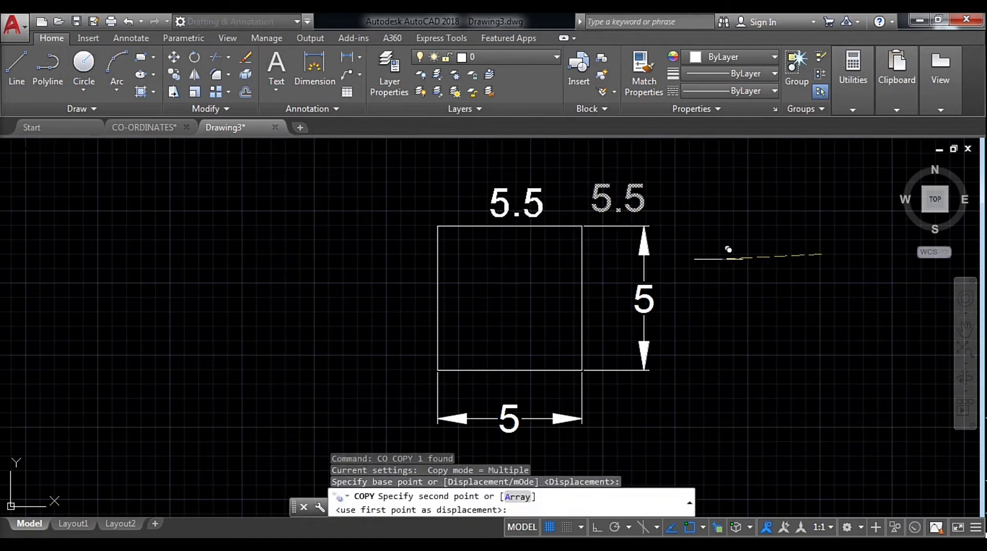
{"action": "left_click", "coordinate": [644, 254]}
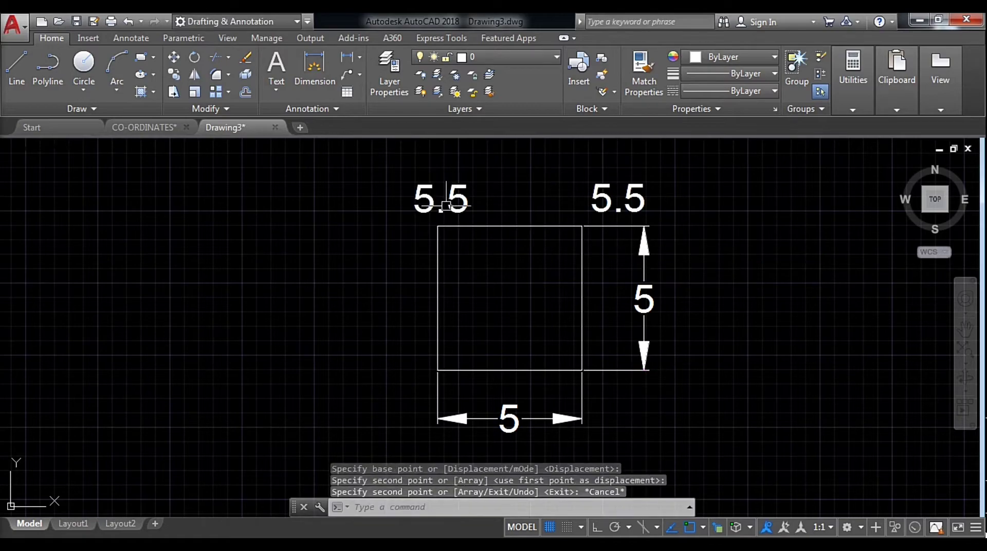
{"action": "key", "text": "Escape"}
Step: Change the copied text above the square's upper-left corner to 0,5 and finish editing it
{"action": "double_click", "coordinate": [429, 200]}
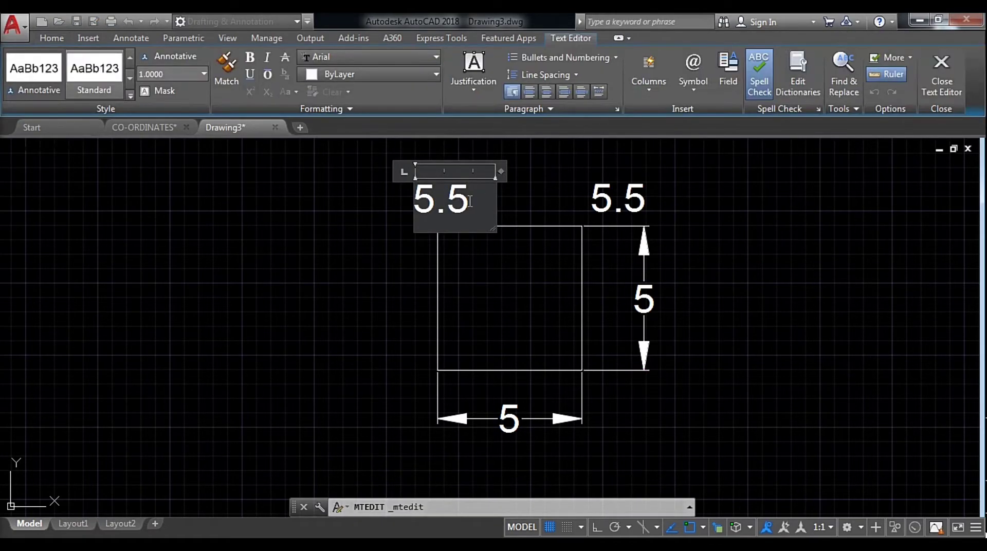
{"action": "type", "text": "0"}
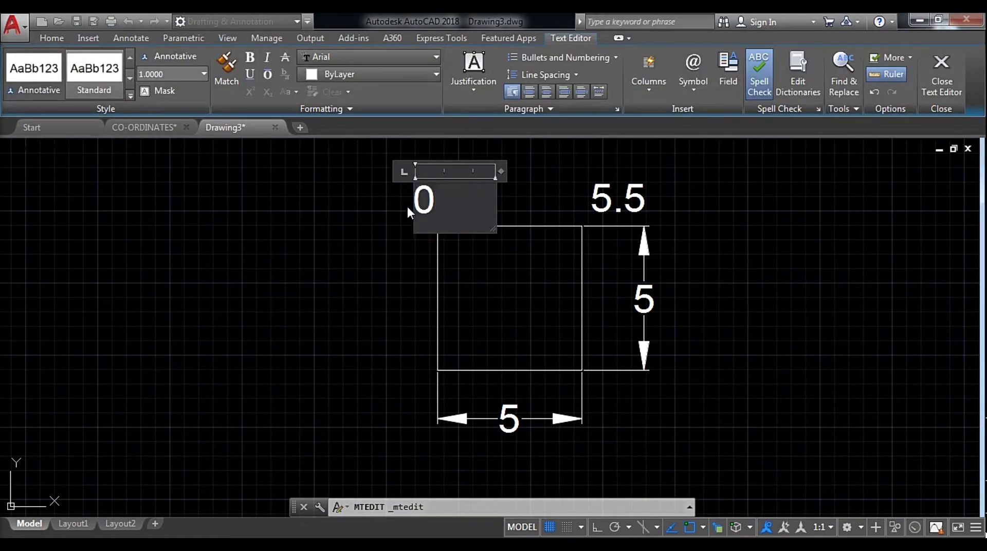
{"action": "type", "text": ",5"}
{"action": "left_click", "coordinate": [340, 262]}
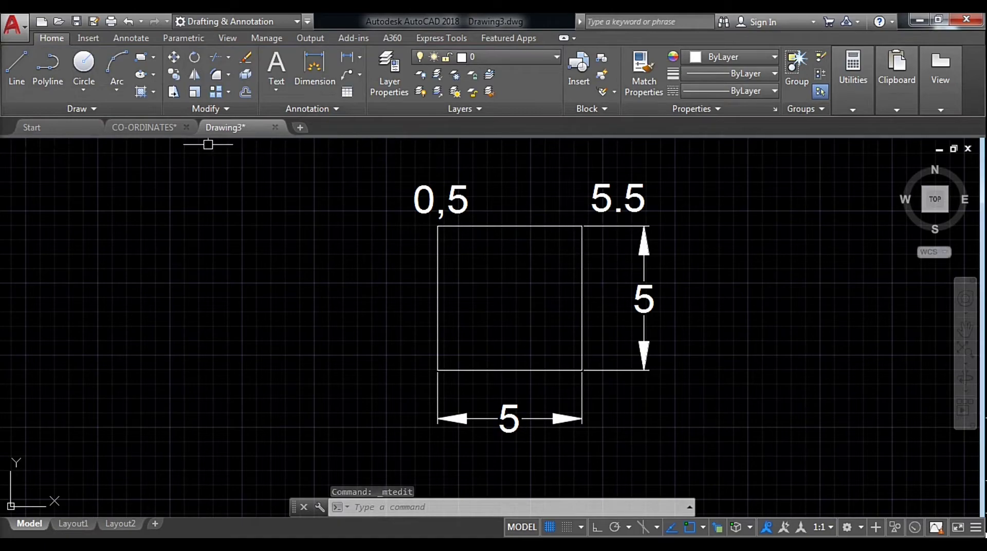
Step: Switch to the CO-ORDINATES drawing and view its axis and quadrant diagrams
{"action": "left_click", "coordinate": [150, 131]}
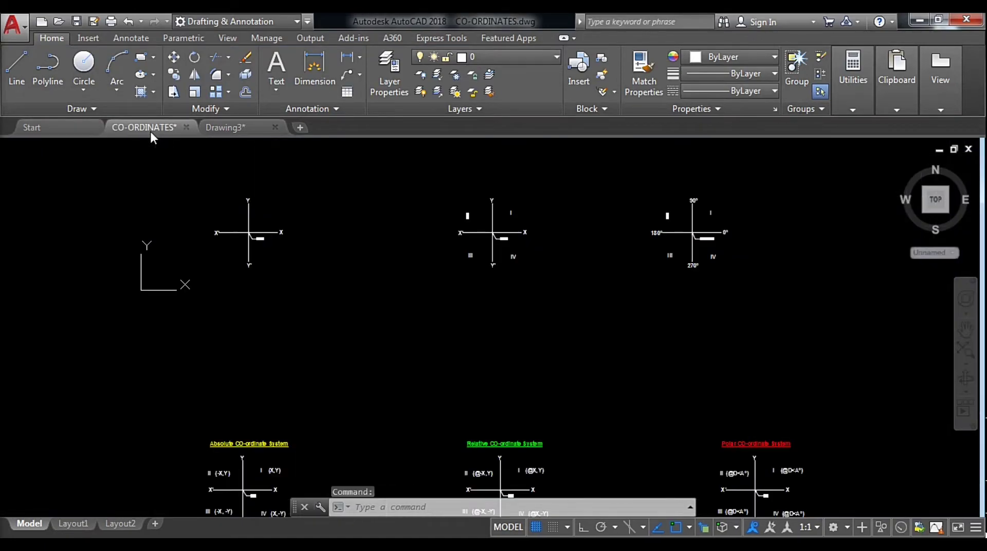
{"action": "mouse_move", "coordinate": [359, 375]}
{"action": "middle_mouse_down"}
{"action": "mouse_move", "coordinate": [397, 443]}
{"action": "mouse_move", "coordinate": [468, 284]}
{"action": "mouse_move", "coordinate": [463, 373]}
{"action": "middle_mouse_up"}
{"action": "scroll", "coordinate": [406, 416], "scroll_direction": "up", "scroll_amount": 5}
{"action": "scroll", "coordinate": [465, 432], "scroll_direction": "down", "scroll_amount": 5}
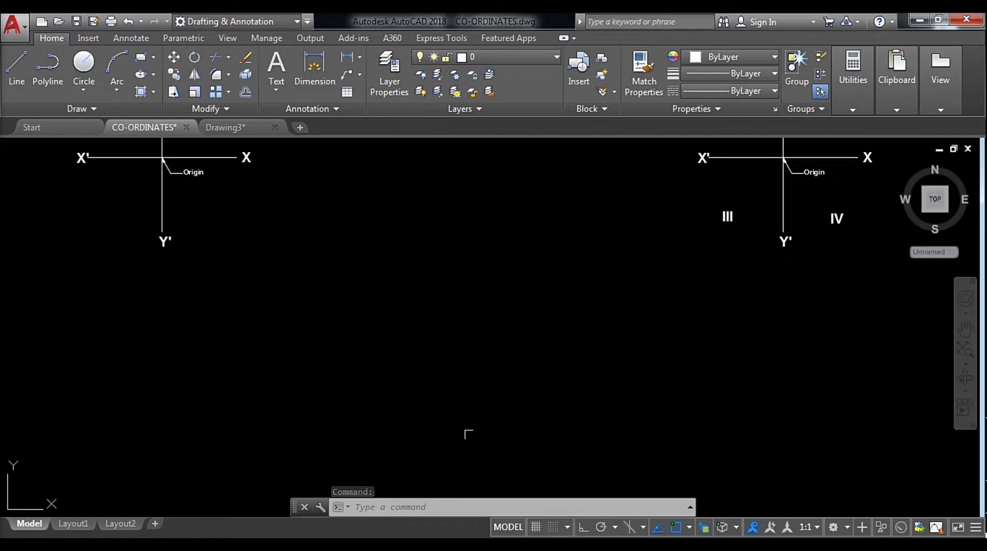
{"action": "middle_click_drag", "start_coordinate": [465, 419], "coordinate": [456, 414]}
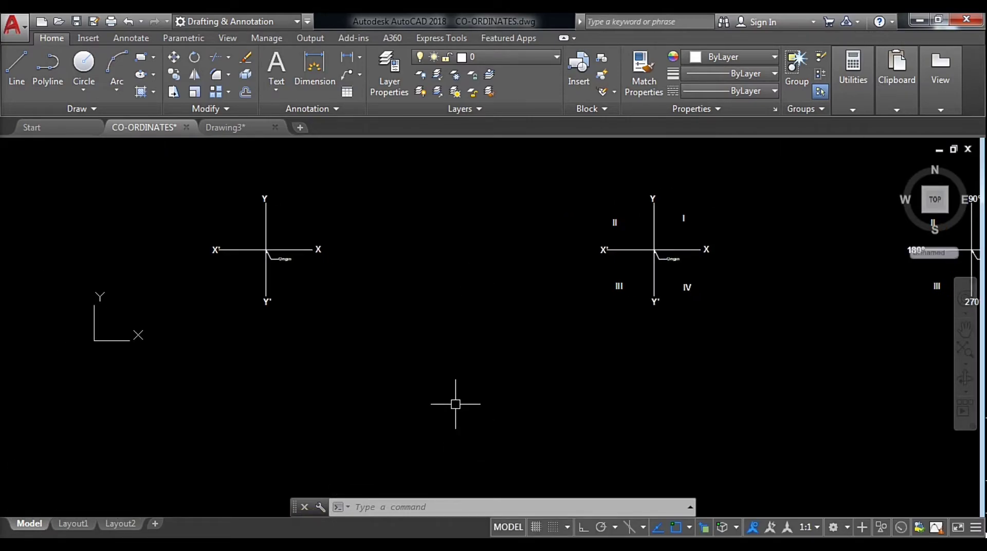
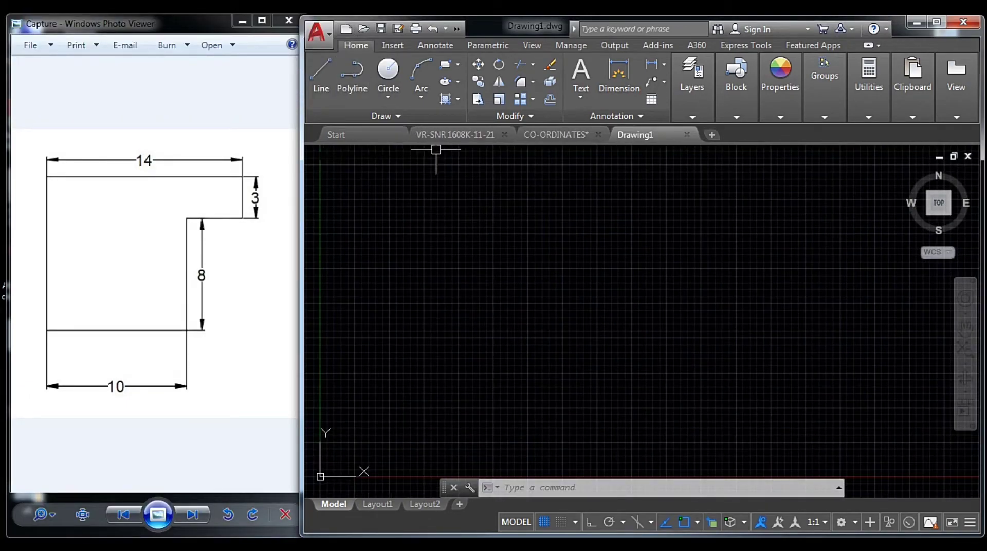
Step: In Drawing1, draw the profile's bottom edge as a line from 0,0 to 10,0 using absolute coordinates
{"action": "left_click", "coordinate": [322, 72]}
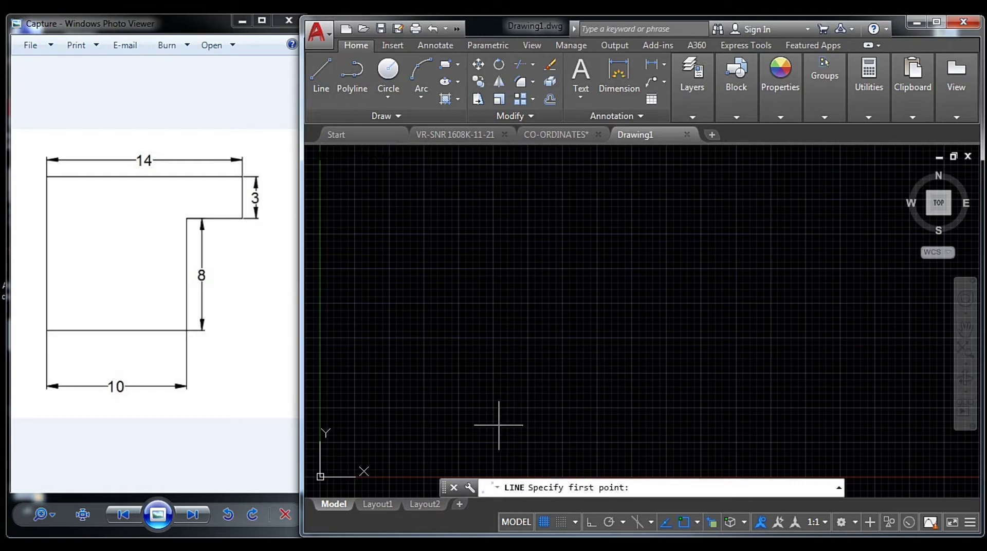
{"action": "type", "text": "0,"}
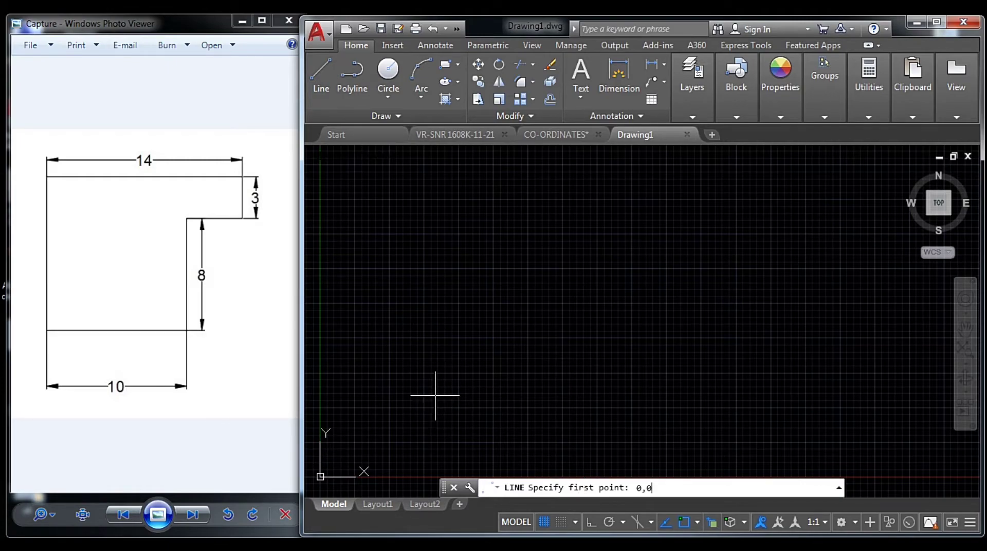
{"action": "type", "text": "0"}
{"action": "key", "text": "Return"}
{"action": "scroll", "coordinate": [403, 401], "scroll_direction": "down", "scroll_amount": 2}
{"action": "middle_click_drag", "start_coordinate": [404, 402], "coordinate": [621, 285]}
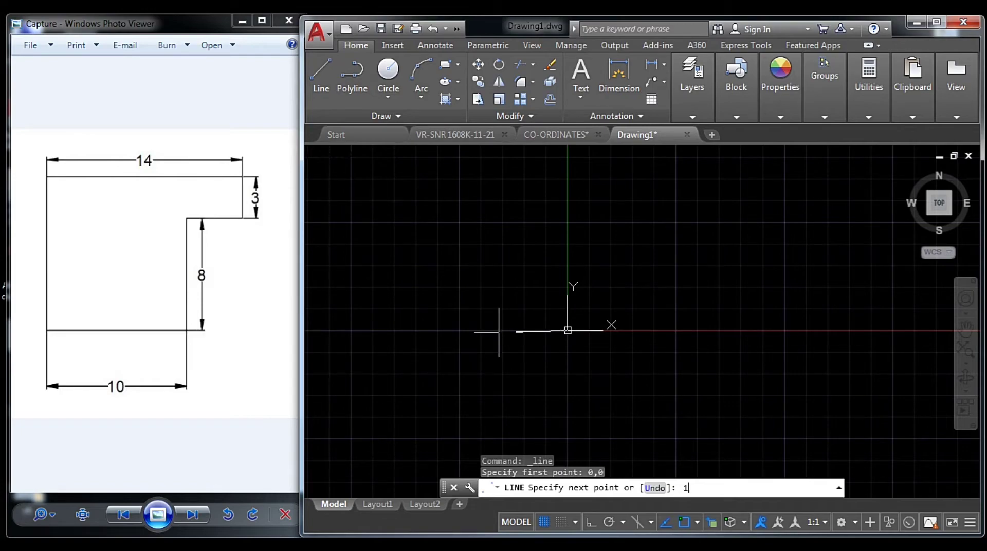
{"action": "type", "text": "0,0"}
{"action": "key", "text": "Return"}
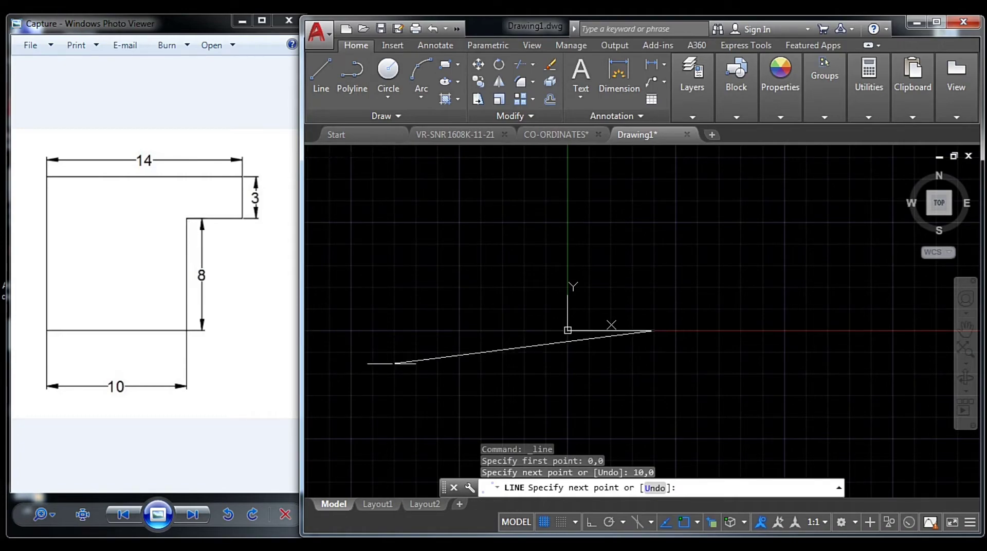
Step: Continue the line through 10,8, 14,8, 14,11 and 0,11, and close the profile at 0,0
{"action": "type", "text": ",8"}
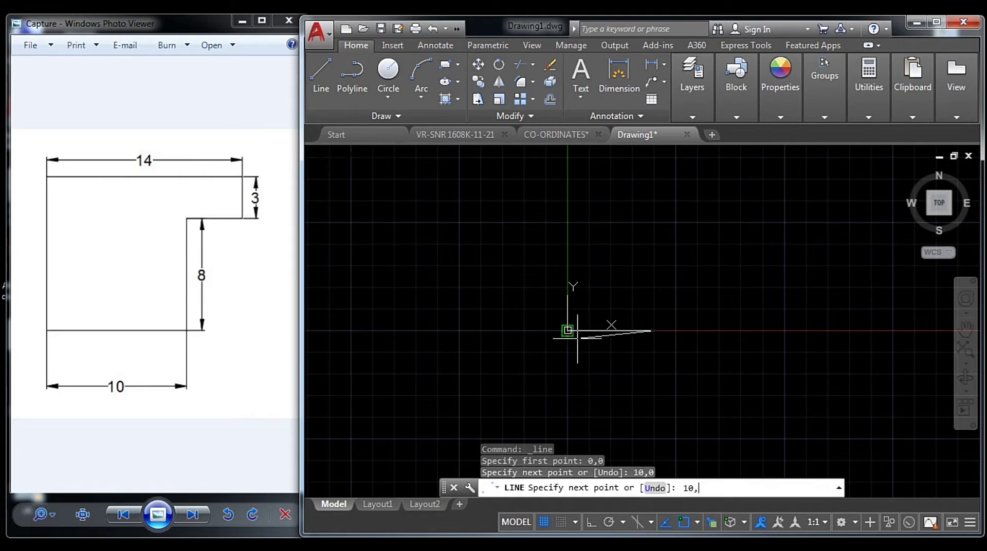
{"action": "key", "text": "Return"}
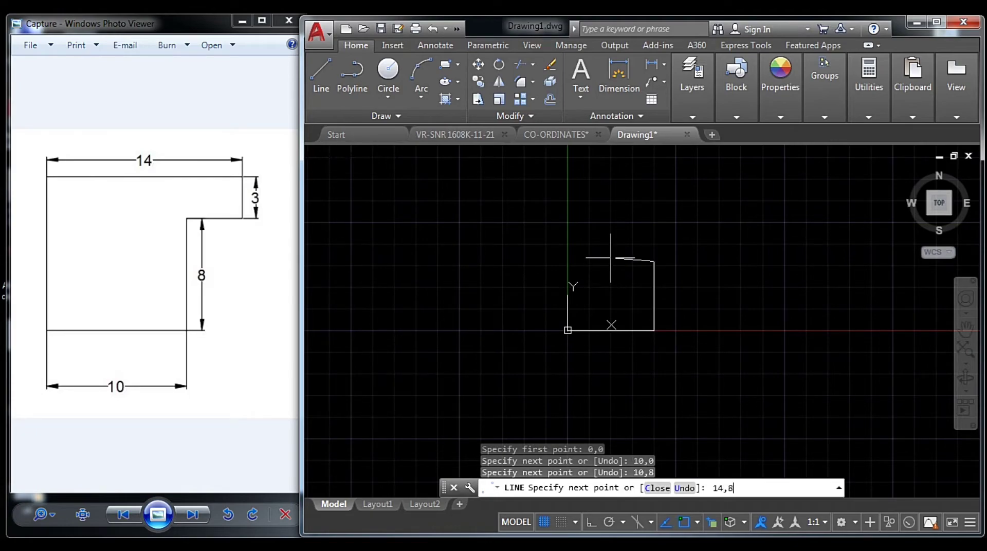
{"action": "key", "text": "Return"}
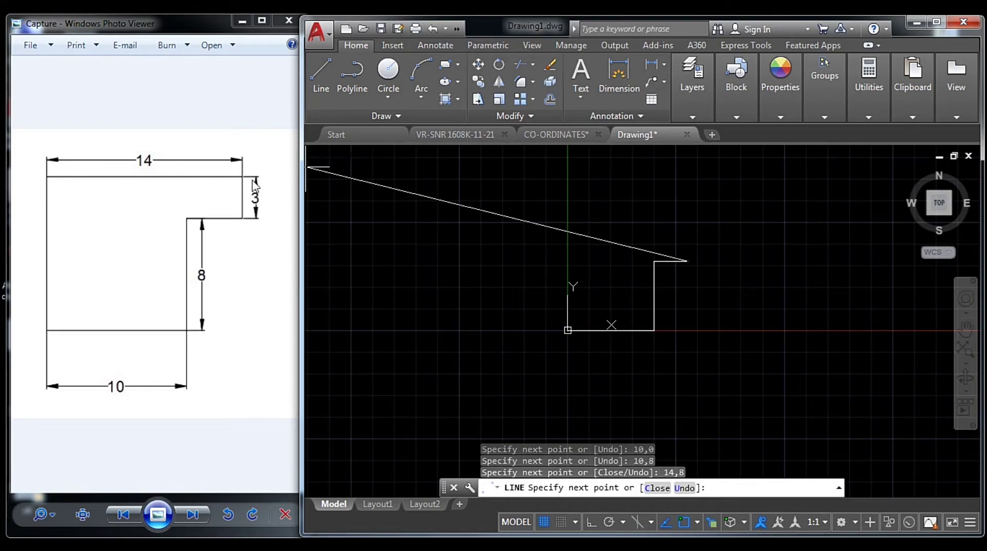
{"action": "type", "text": ",11"}
{"action": "key", "text": "Return"}
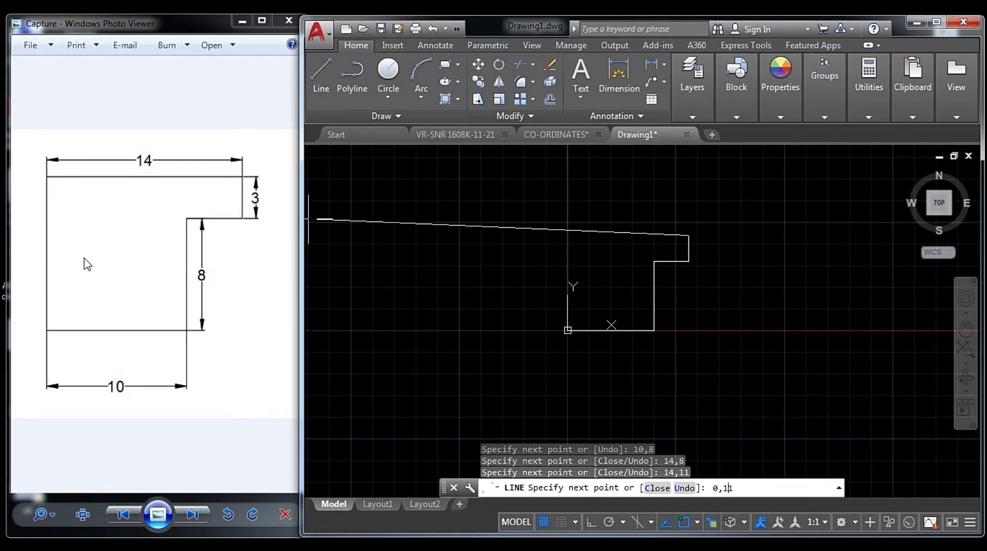
{"action": "key", "text": "Return"}
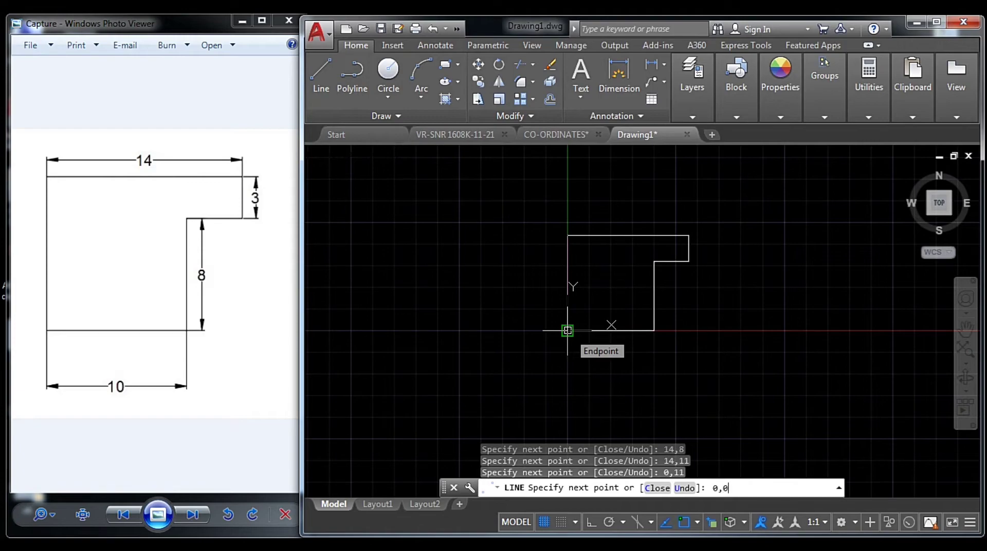
{"action": "key", "text": "Return"}
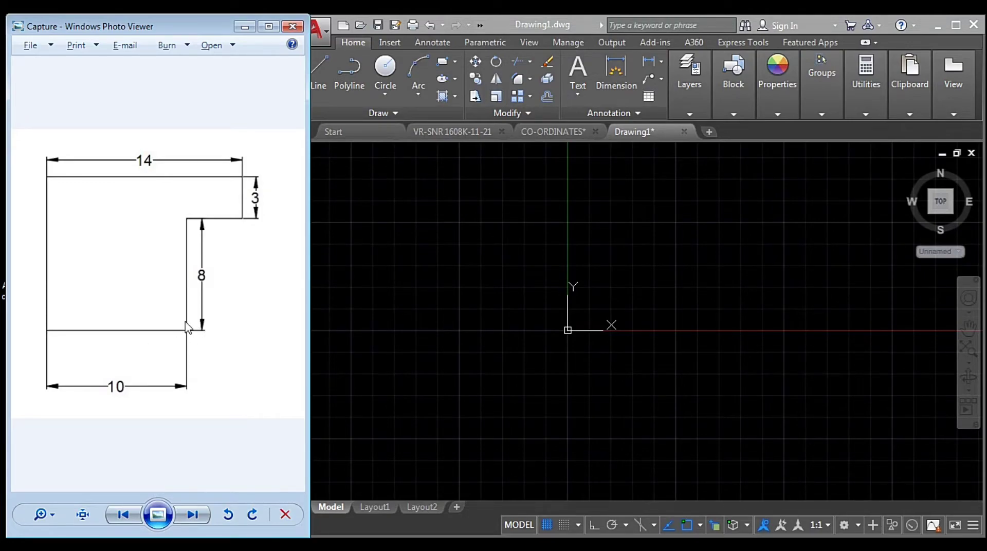
Step: With the profile's lower-right corner at the origin, draw the 8-unit vertical edge, the horizontal step, the 3-unit edge and the 14-unit top edge
{"action": "left_click", "coordinate": [602, 346]}
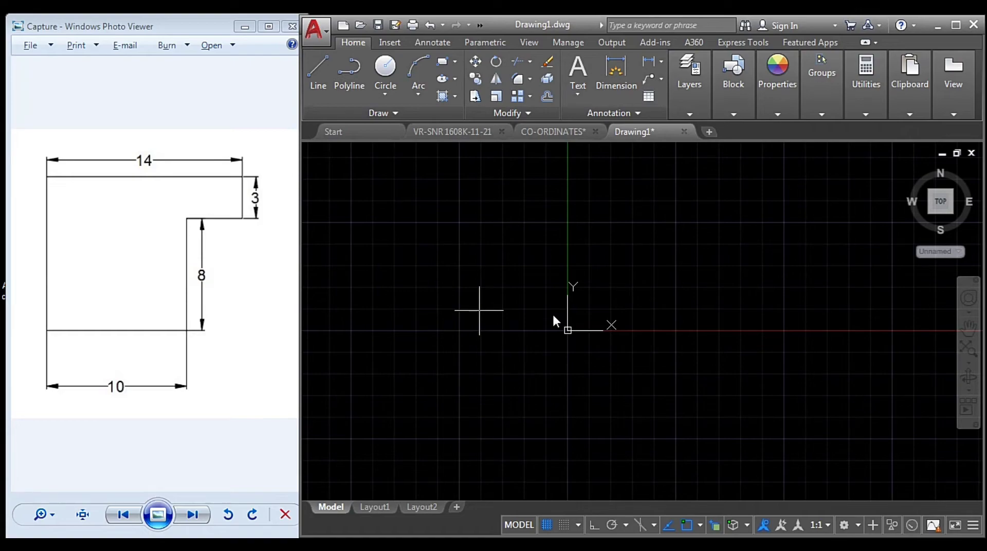
{"action": "key", "text": "Return"}
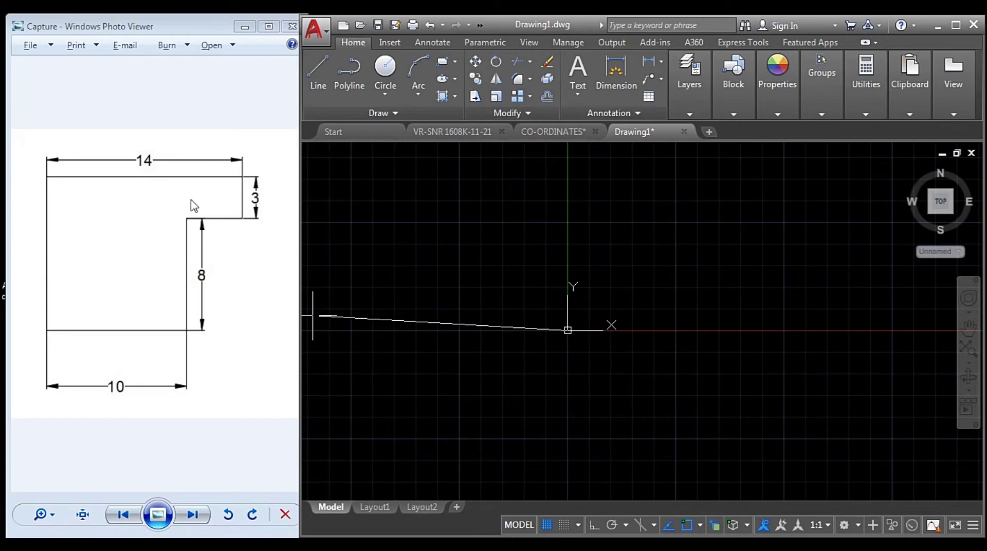
{"action": "key", "text": "Return"}
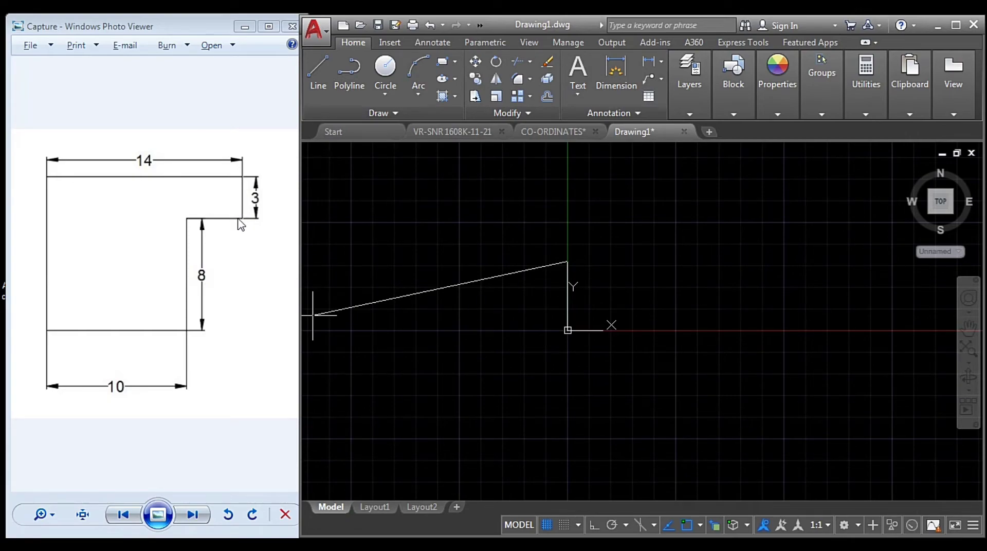
{"action": "key", "text": "Return"}
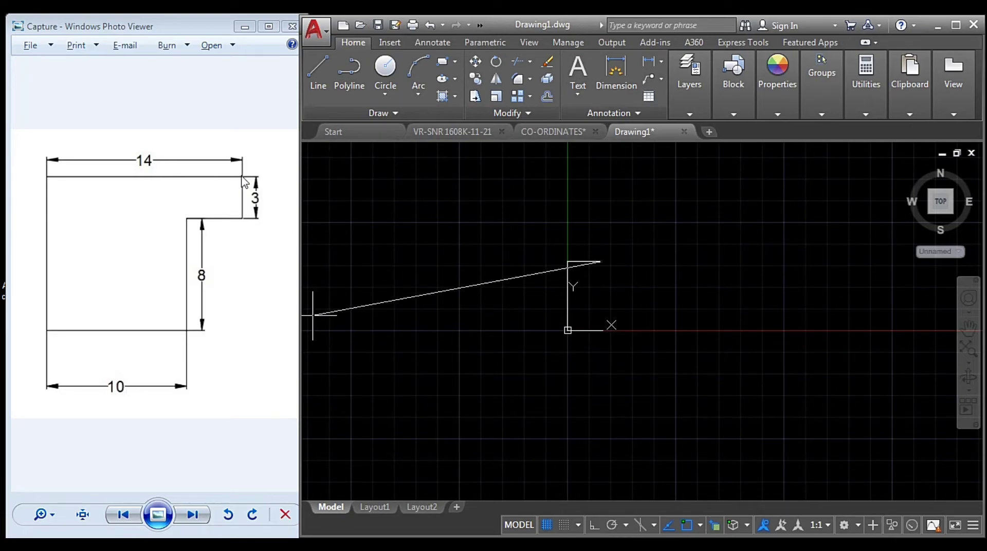
{"action": "key", "text": "Return"}
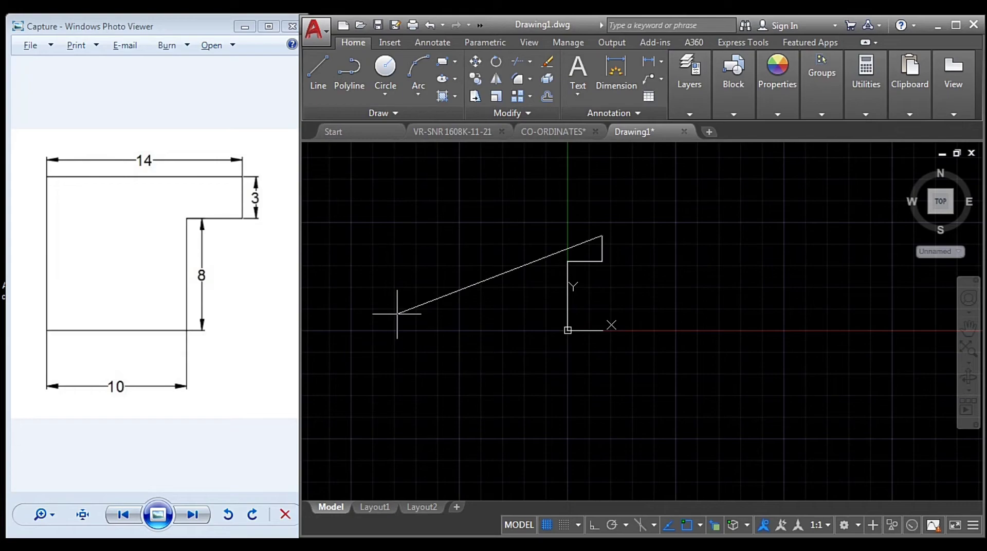
{"action": "key", "text": "Return"}
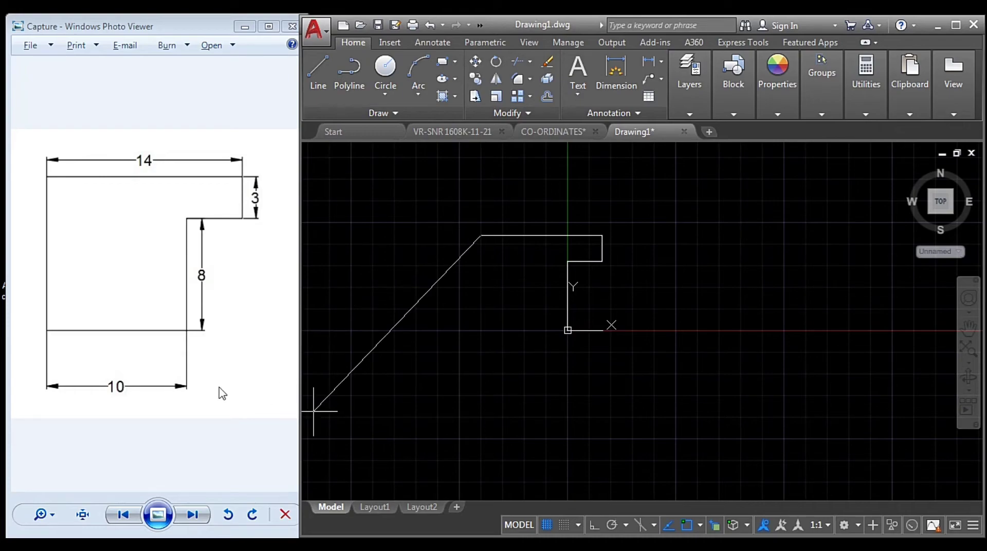
Step: Complete the profile with its left vertical edge and the 10-unit bottom edge back to the origin, and end the line
{"action": "left_click", "coordinate": [465, 330]}
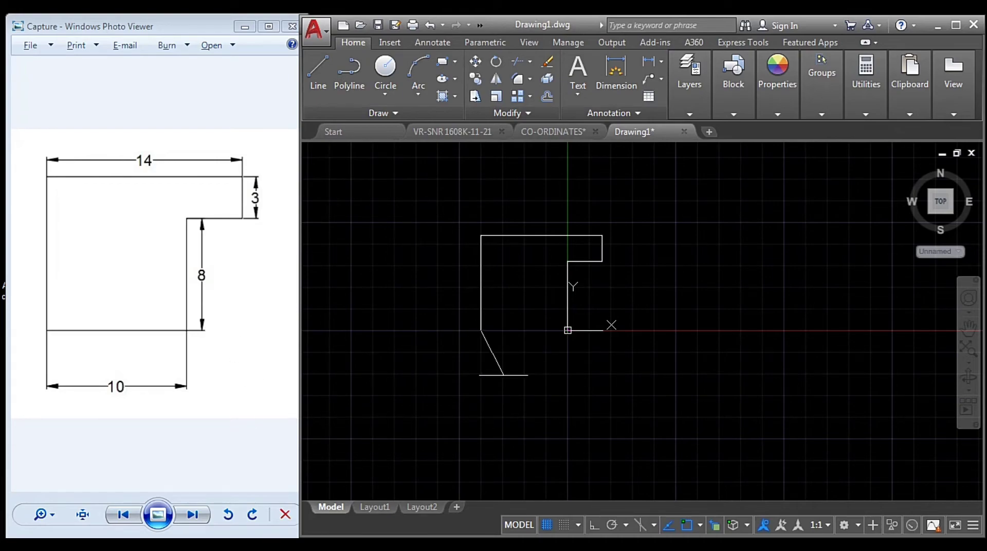
{"action": "left_click", "coordinate": [567, 330]}
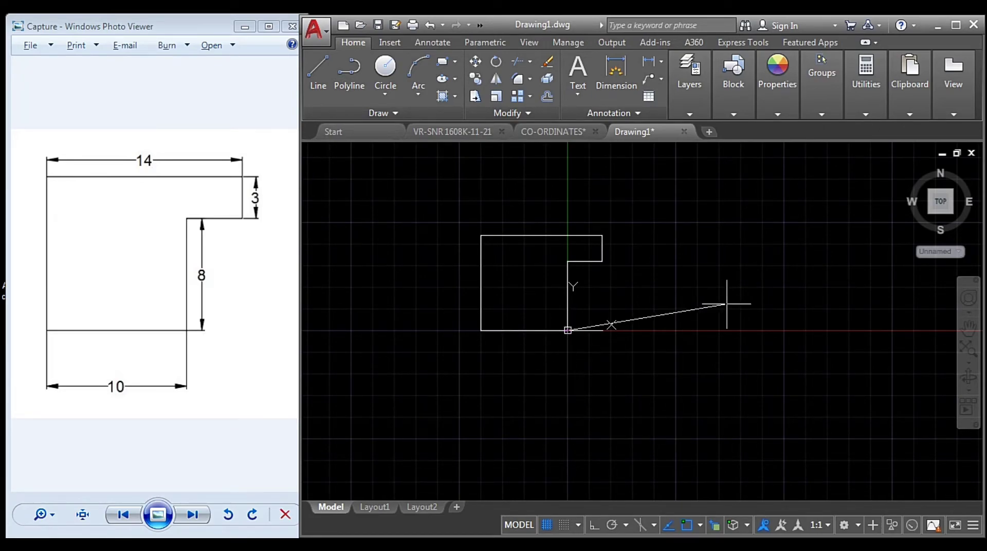
{"action": "right_click", "coordinate": [693, 330]}
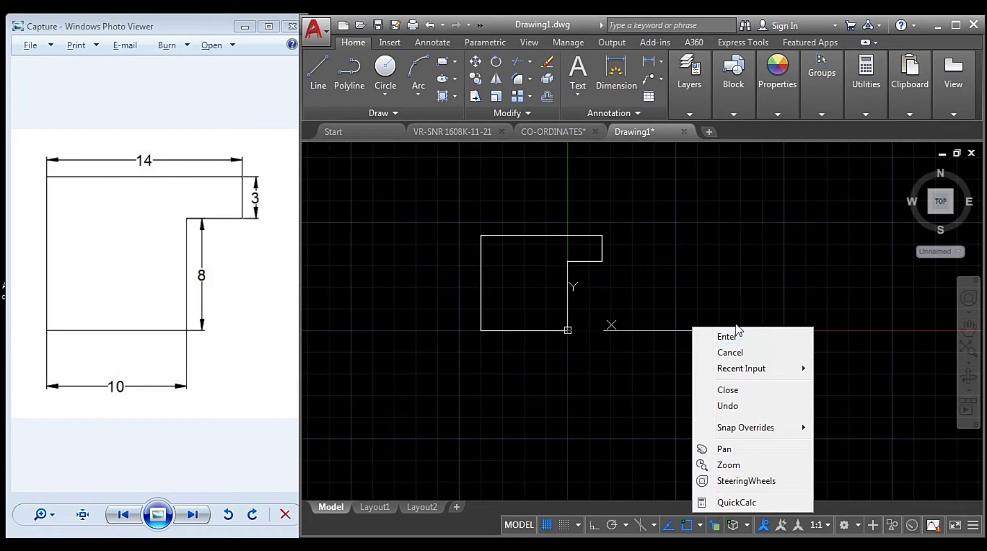
{"action": "left_click", "coordinate": [734, 338]}
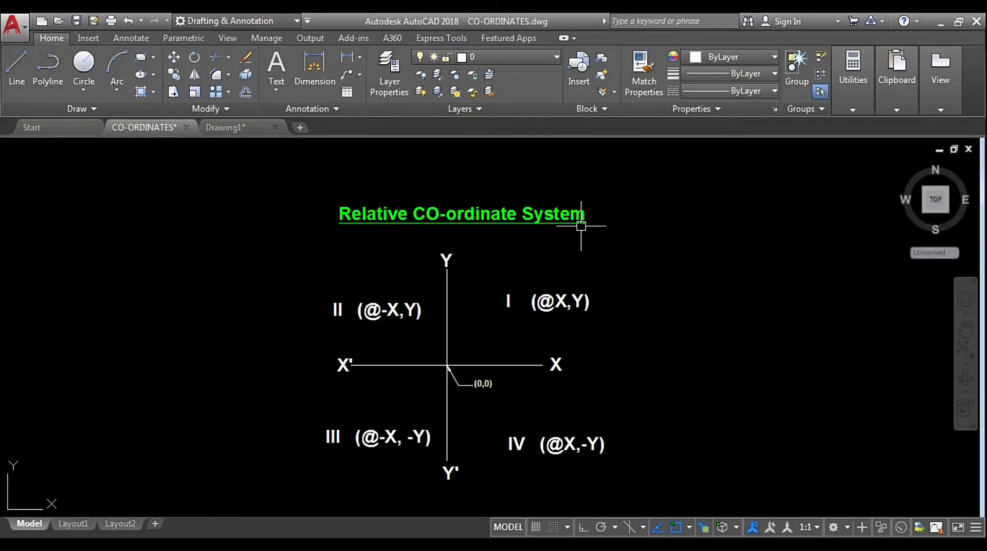
Step: Examine the Relative CO-ordinate System diagram in the CO-ORDINATES drawing, including its quadrant signs and the notes on distance, direction and syntax
{"action": "middle_click_drag", "start_coordinate": [504, 357], "coordinate": [512, 228]}
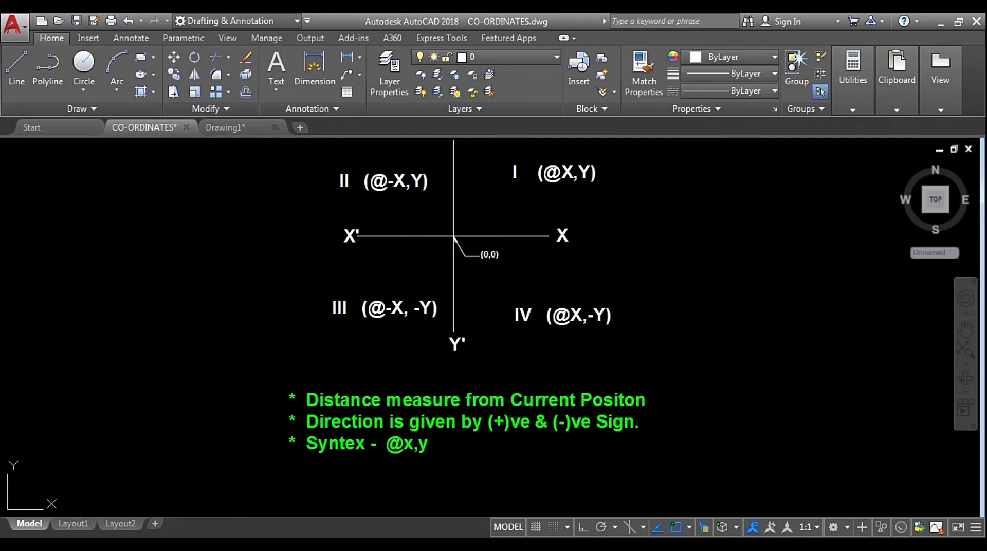
{"action": "middle_click_drag", "start_coordinate": [506, 275], "coordinate": [496, 309]}
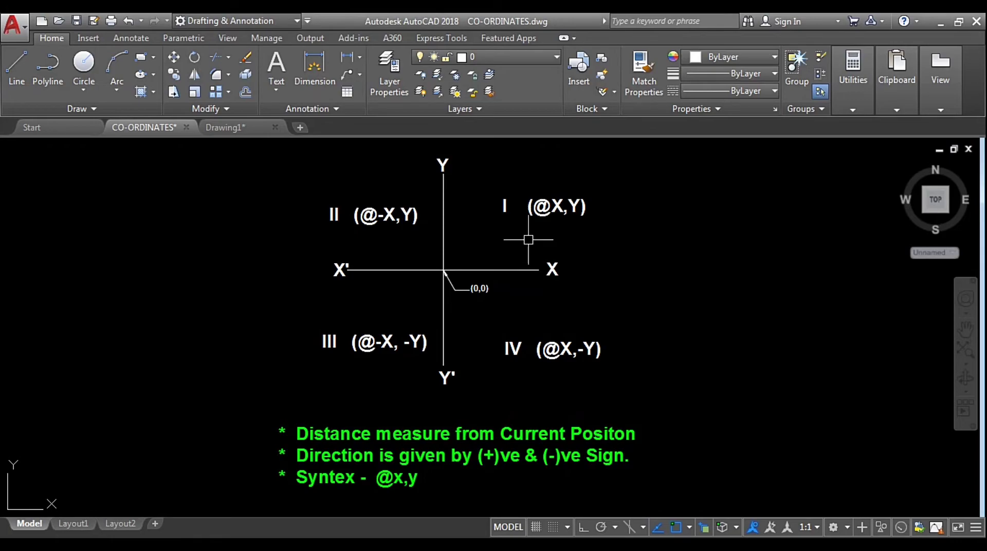
{"action": "middle_click_drag", "start_coordinate": [432, 424], "coordinate": [436, 393]}
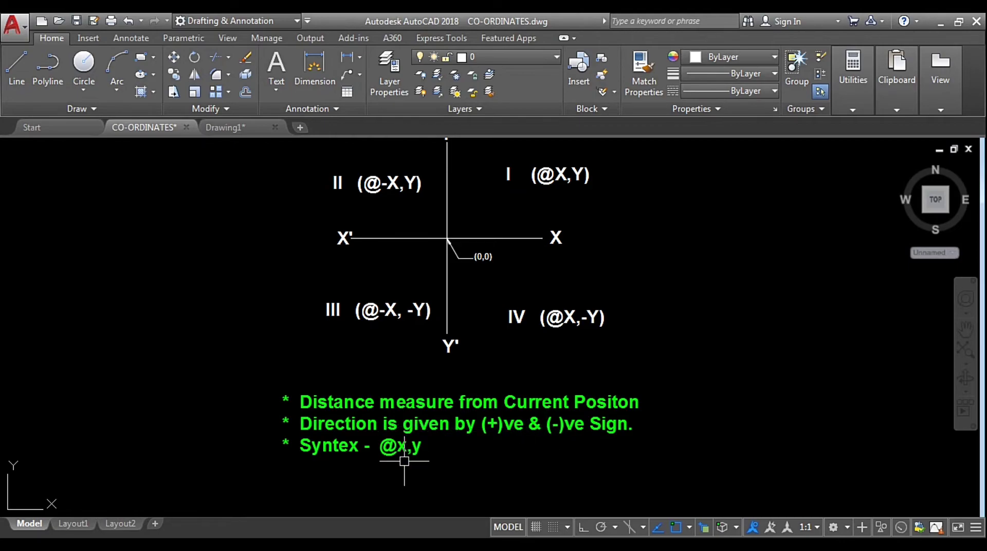
{"action": "middle_click_drag", "start_coordinate": [552, 263], "coordinate": [568, 314]}
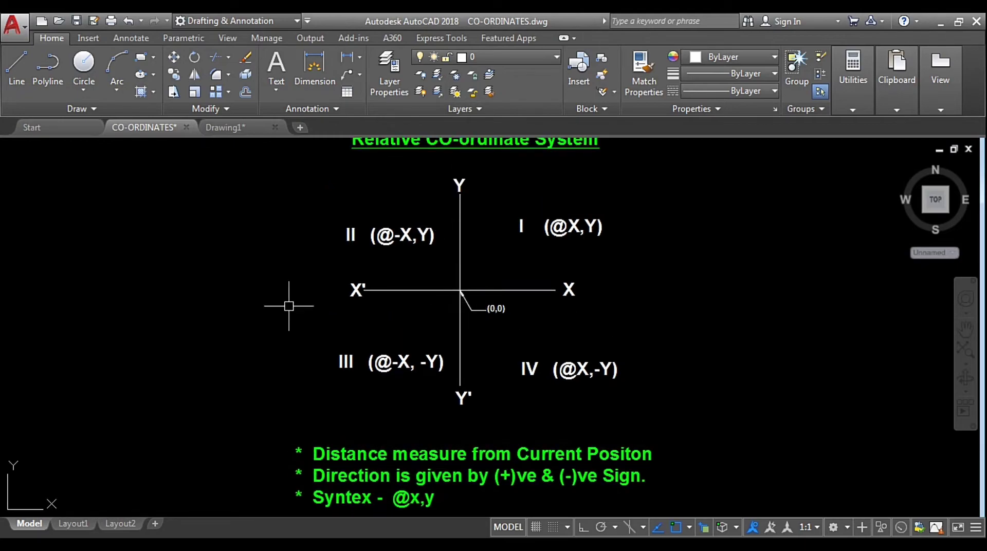
{"action": "scroll", "coordinate": [516, 389], "scroll_direction": "down", "scroll_amount": 3}
{"action": "scroll", "coordinate": [465, 375], "scroll_direction": "up", "scroll_amount": 5}
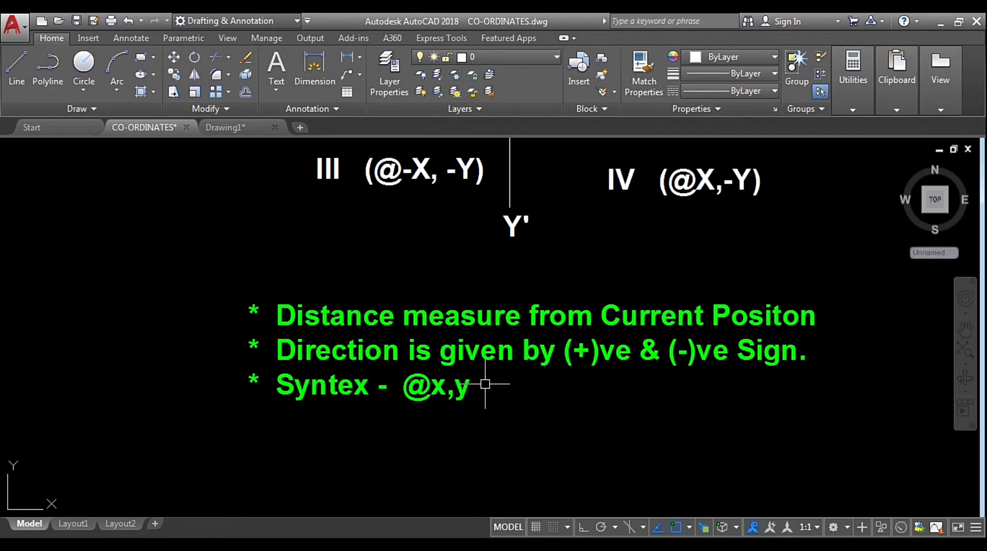
{"action": "scroll", "coordinate": [480, 386], "scroll_direction": "down", "scroll_amount": 3}
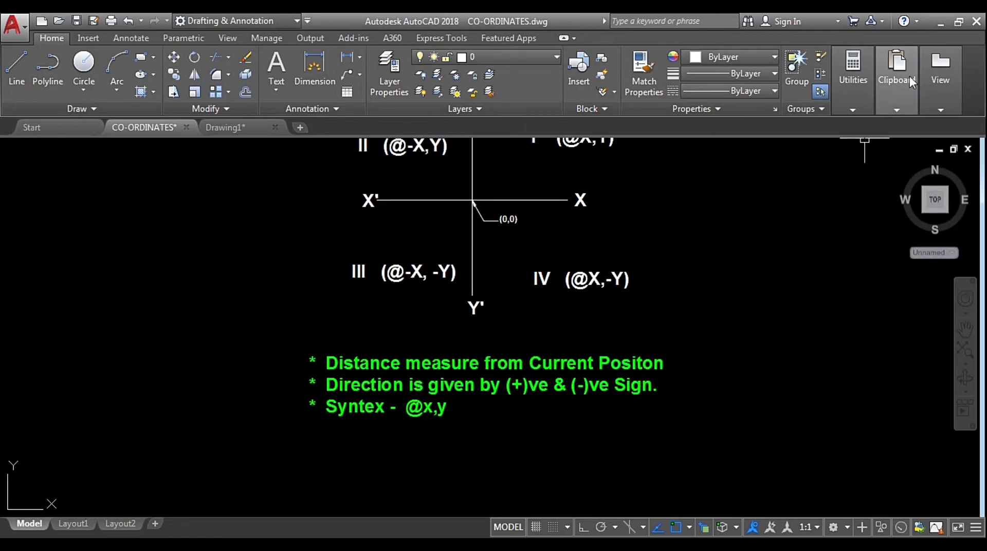
Step: Reduce the drawing window so it sits beside the reference image, and switch to Drawing1
{"action": "left_click", "coordinate": [960, 22]}
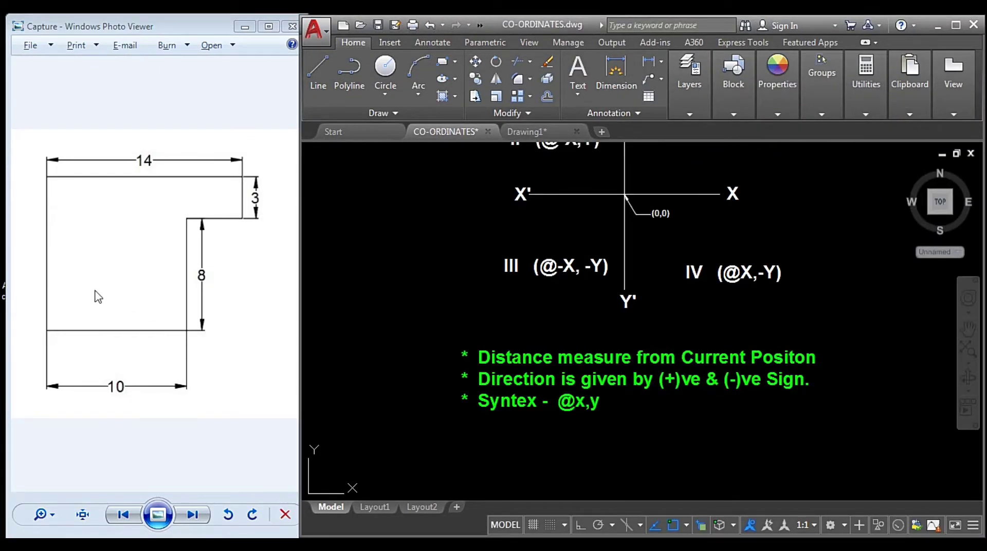
{"action": "left_click", "coordinate": [550, 134]}
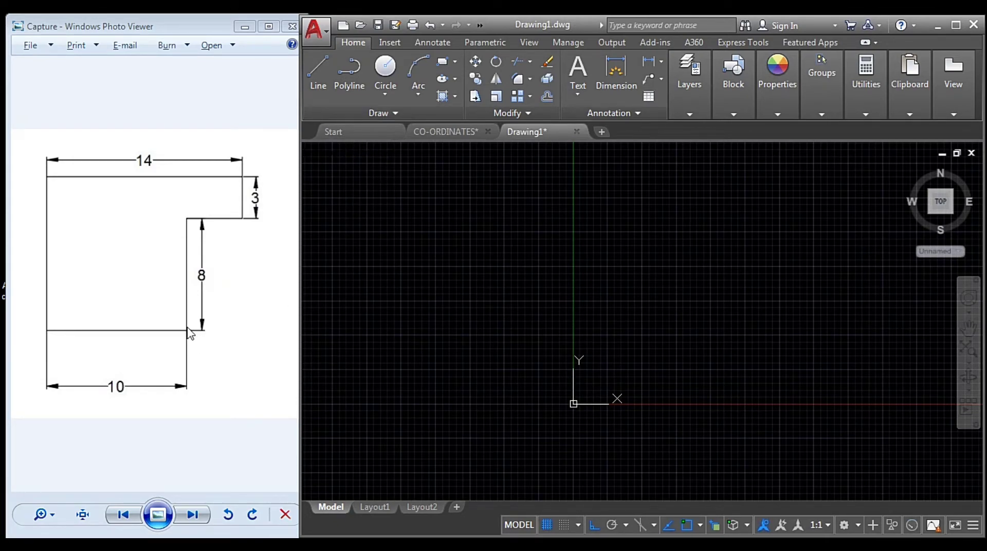
Step: Start a line at the origin with Ortho off and use relative coordinates for the 8-unit vertical edge, the horizontal step and the 3-unit edge
{"action": "left_click", "coordinate": [319, 77]}
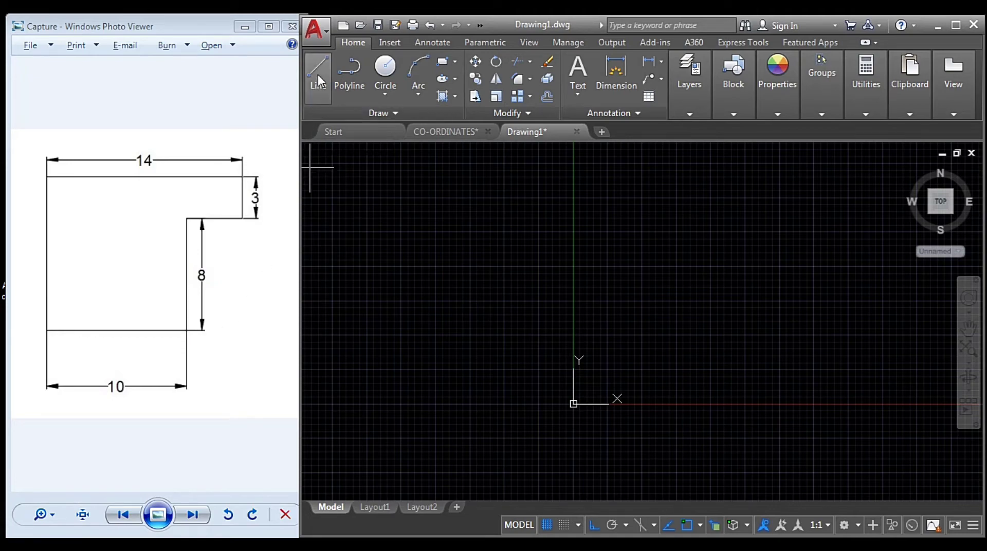
{"action": "left_click", "coordinate": [574, 404]}
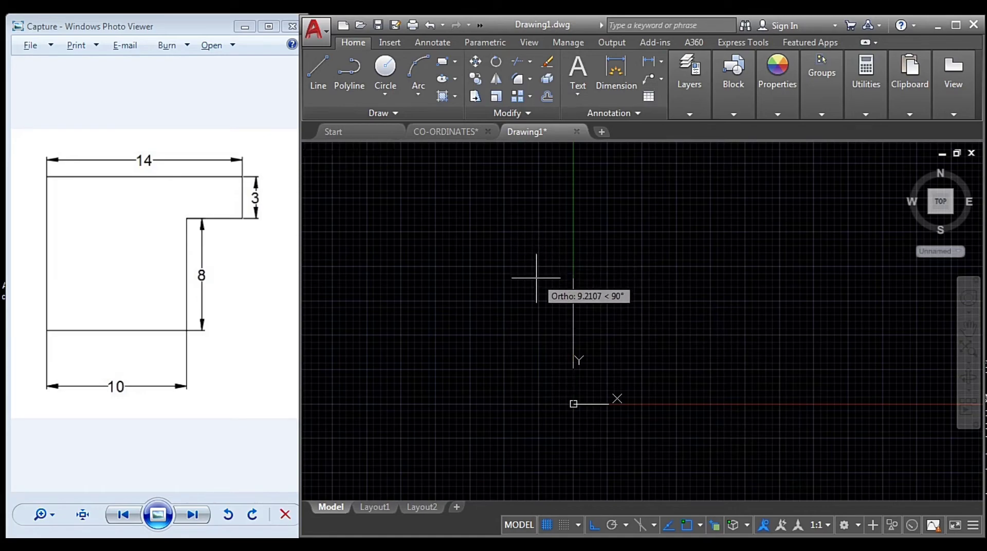
{"action": "key", "text": "F8"}
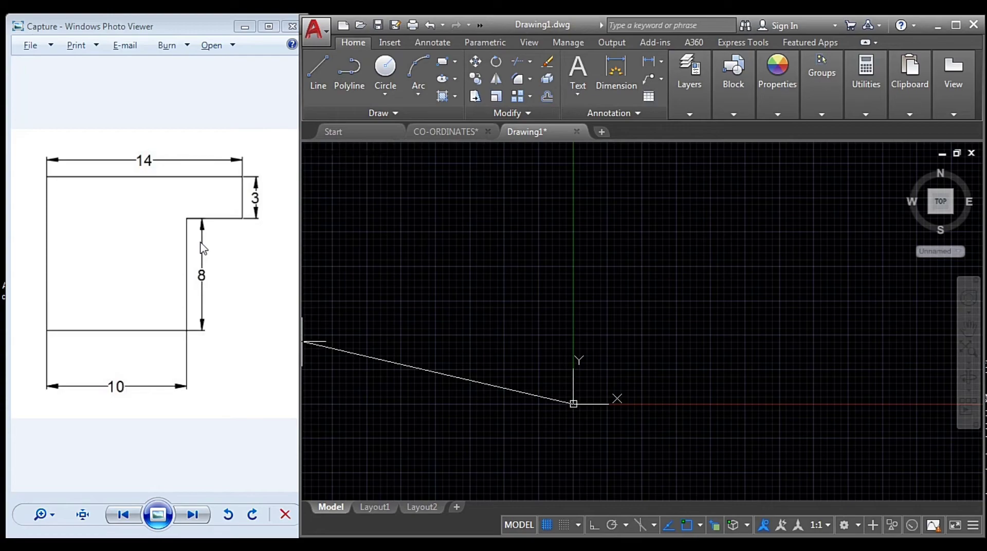
{"action": "key", "text": "Return"}
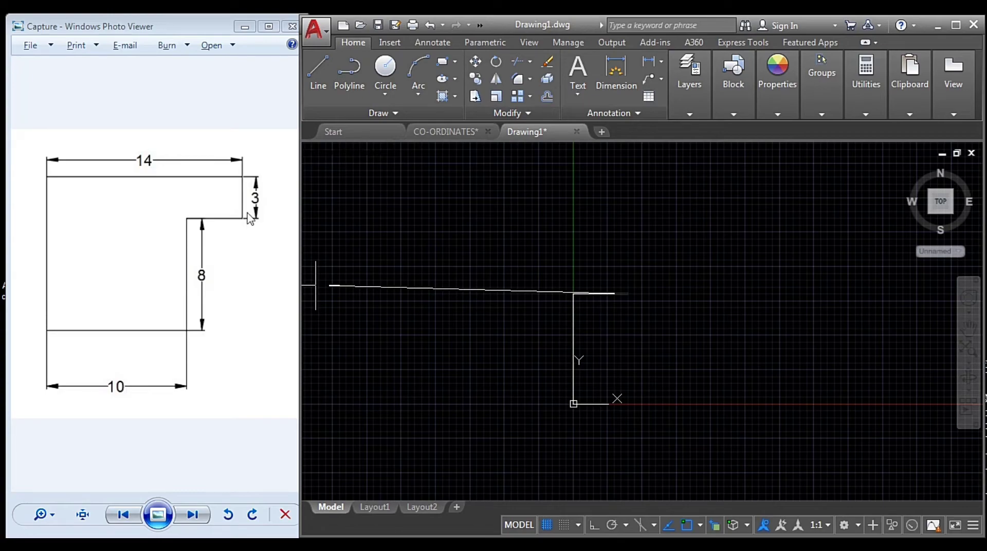
{"action": "key", "text": "Return"}
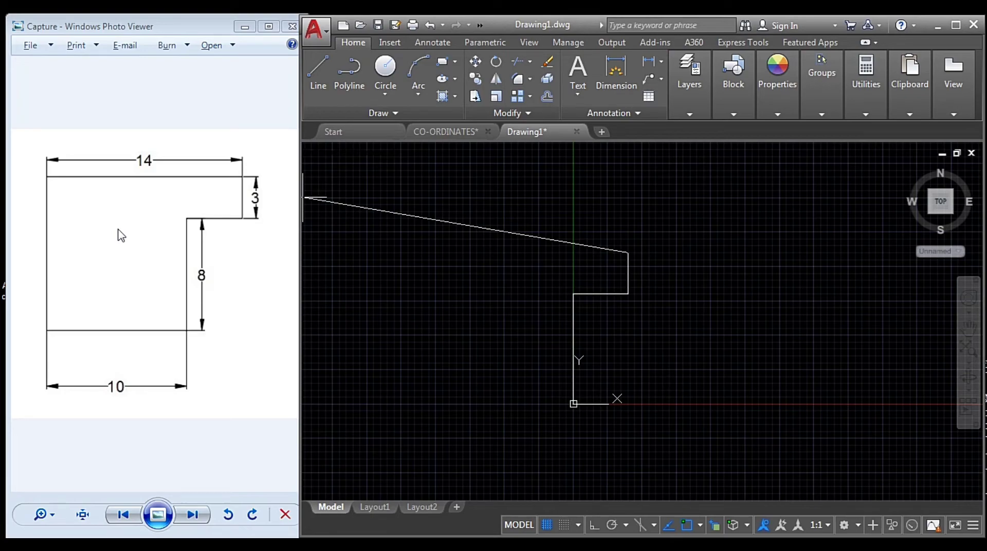
Step: Add the 14-unit top edge and the left vertical edge, close the profile at the origin with the 10-unit bottom edge, and end the line
{"action": "key", "text": "Return"}
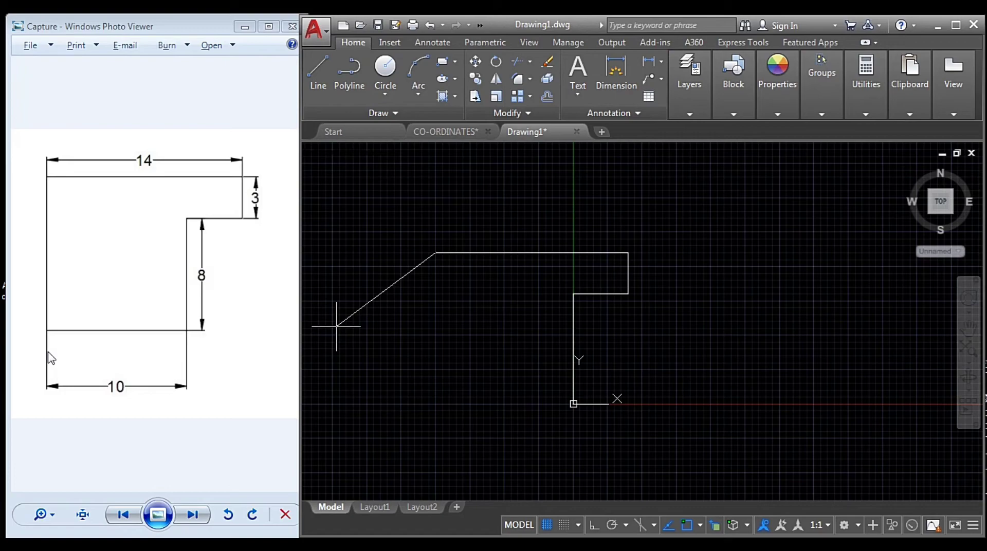
{"action": "key", "text": "Return"}
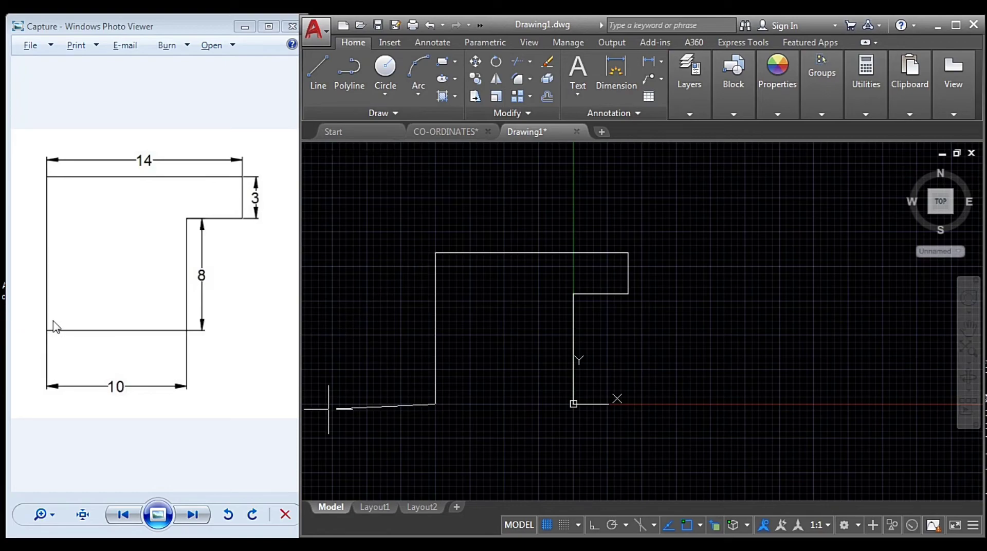
{"action": "left_click", "coordinate": [574, 404]}
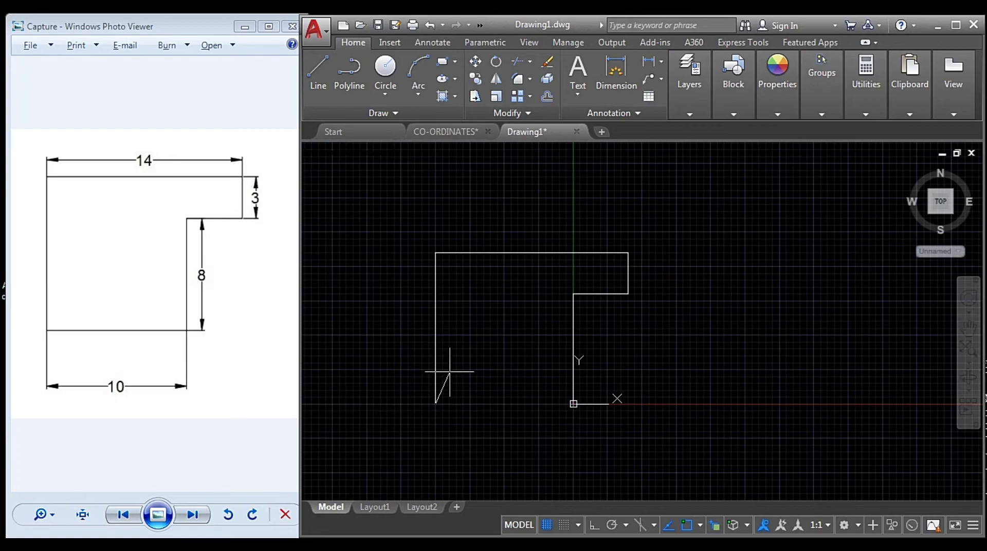
{"action": "left_click", "coordinate": [574, 405]}
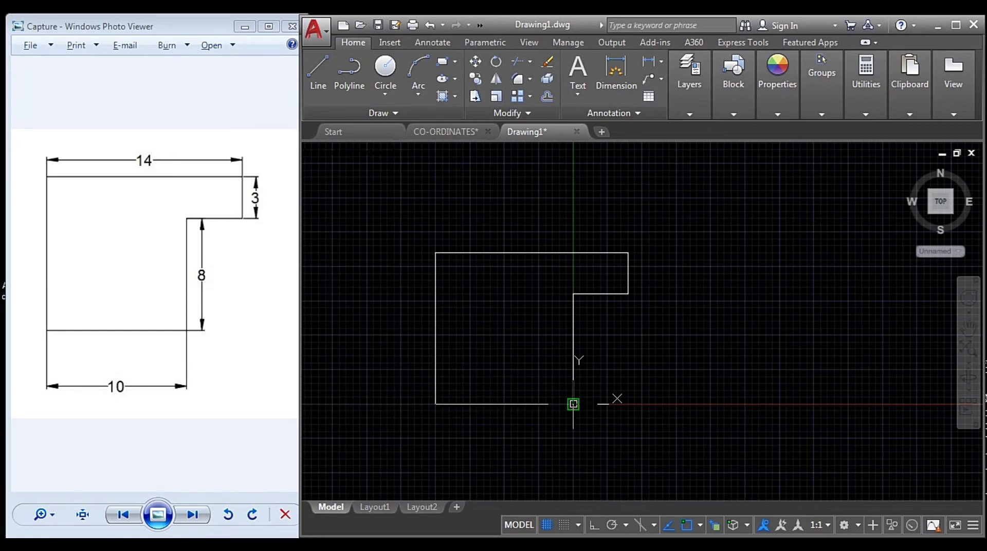
{"action": "key", "text": "Return"}
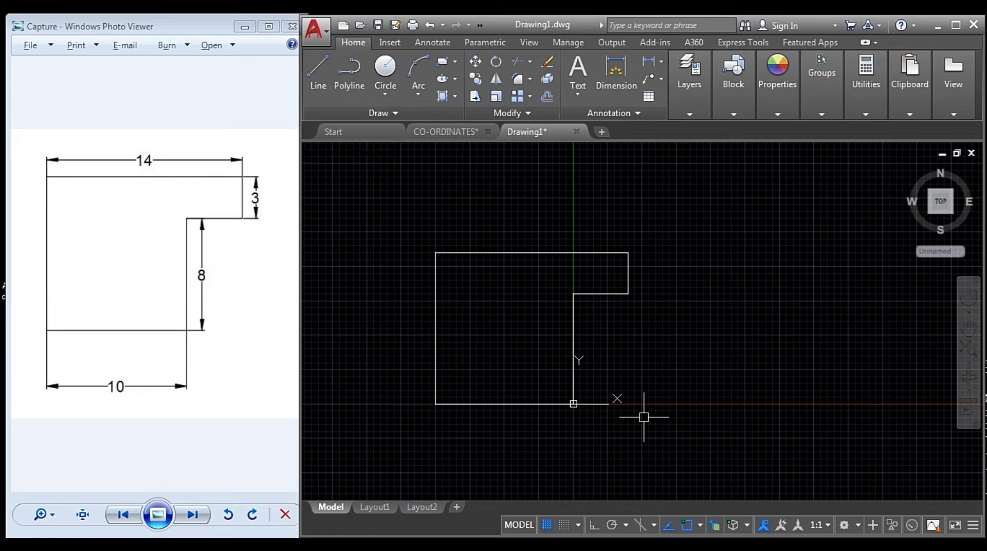
Step: Delete the whole stepped profile from Drawing1
{"action": "scroll", "coordinate": [638, 381], "scroll_direction": "down", "scroll_amount": 4}
{"action": "left_click", "coordinate": [664, 406]}
{"action": "left_click", "coordinate": [513, 276]}
{"action": "key", "text": "Delete"}
Step: Examine the Polar CO-ordinate System diagram in the CO-ORDINATES drawing, including its quadrants and the notes on distance, direction and syntax
{"action": "left_click", "coordinate": [450, 131]}
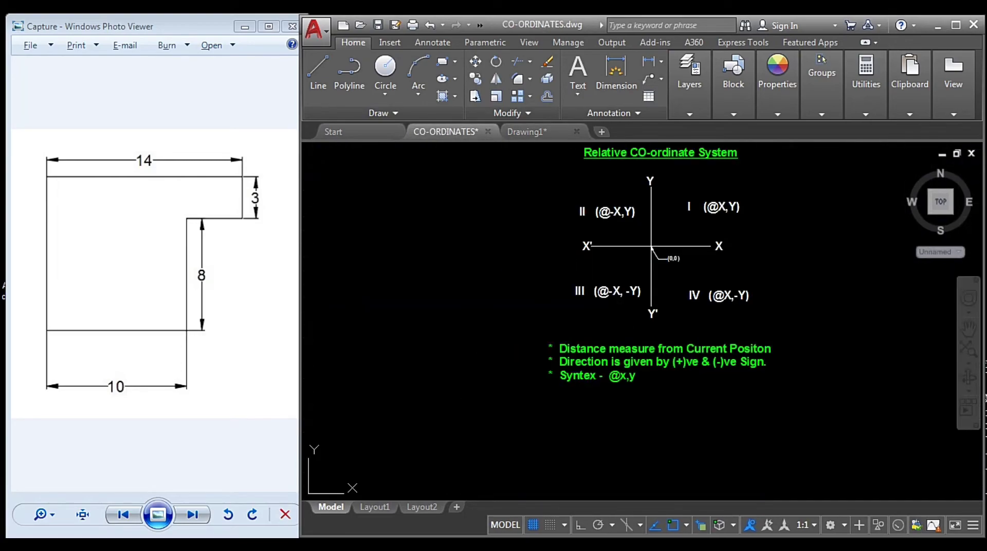
{"action": "scroll", "coordinate": [561, 321], "scroll_direction": "down", "scroll_amount": 2}
{"action": "middle_click_drag", "start_coordinate": [800, 276], "coordinate": [546, 278]}
{"action": "scroll", "coordinate": [705, 272], "scroll_direction": "up", "scroll_amount": 4}
{"action": "middle_click_drag", "start_coordinate": [703, 388], "coordinate": [661, 356]}
{"action": "scroll", "coordinate": [662, 356], "scroll_direction": "up", "scroll_amount": 2}
{"action": "scroll", "coordinate": [701, 304], "scroll_direction": "down", "scroll_amount": 2}
{"action": "middle_click_drag", "start_coordinate": [700, 304], "coordinate": [682, 378]}
{"action": "middle_click_drag", "start_coordinate": [652, 286], "coordinate": [659, 253]}
{"action": "scroll", "coordinate": [627, 422], "scroll_direction": "up", "scroll_amount": 2}
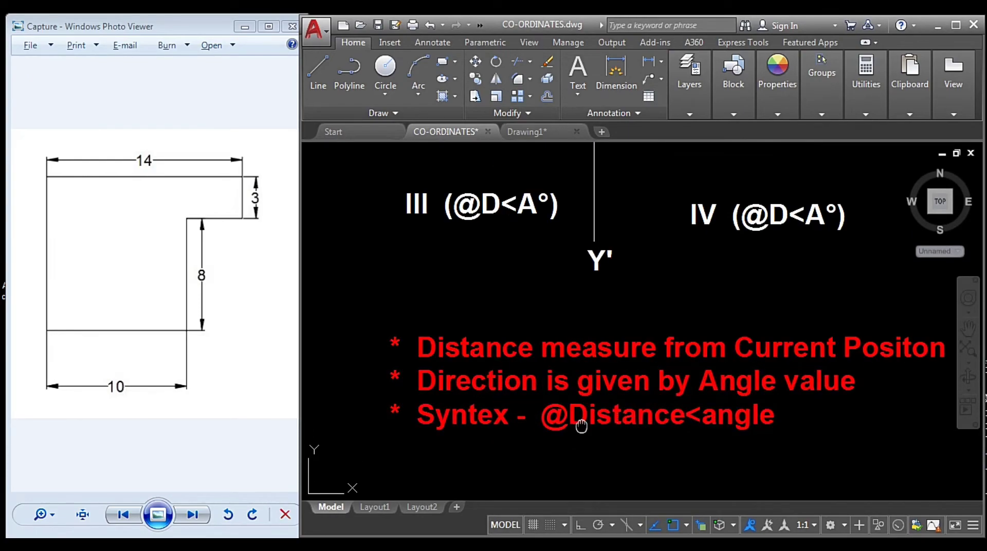
{"action": "middle_click_drag", "start_coordinate": [583, 425], "coordinate": [588, 388]}
{"action": "scroll", "coordinate": [548, 384], "scroll_direction": "up", "scroll_amount": 2}
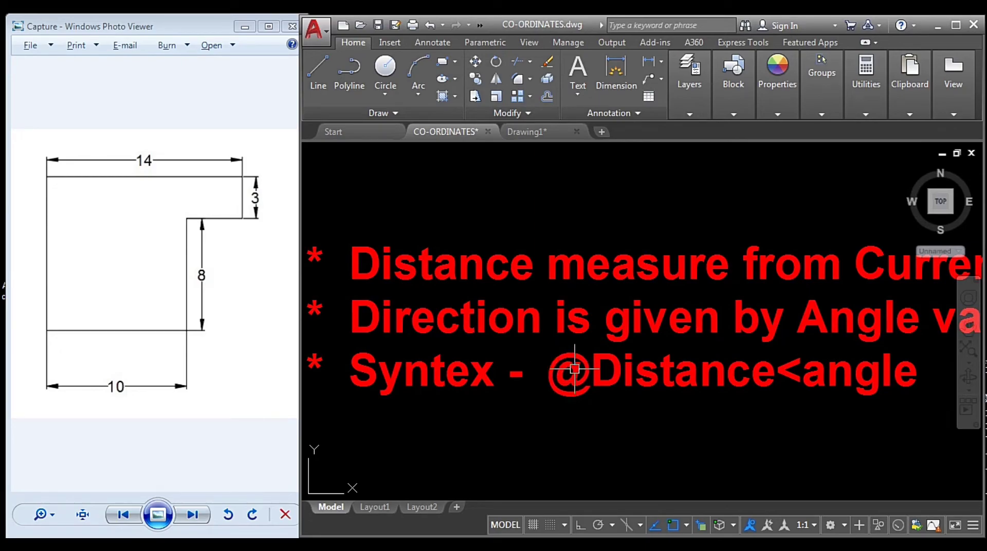
{"action": "middle_click_drag", "start_coordinate": [641, 390], "coordinate": [562, 394]}
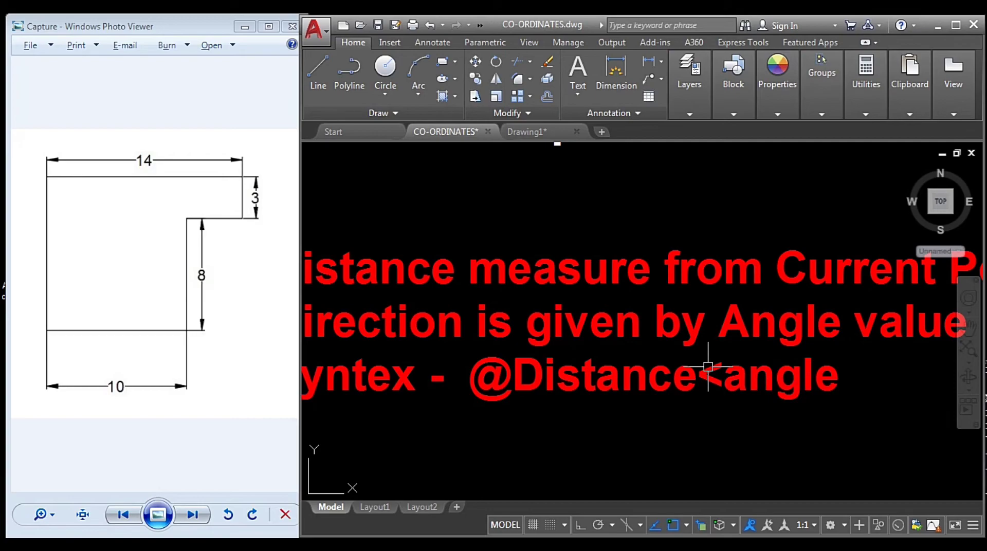
{"action": "scroll", "coordinate": [710, 374], "scroll_direction": "down", "scroll_amount": 2}
{"action": "scroll", "coordinate": [711, 374], "scroll_direction": "down", "scroll_amount": 2}
{"action": "scroll", "coordinate": [720, 380], "scroll_direction": "down", "scroll_amount": 2}
{"action": "scroll", "coordinate": [702, 299], "scroll_direction": "up", "scroll_amount": 2}
{"action": "middle_click_drag", "start_coordinate": [702, 298], "coordinate": [691, 350]}
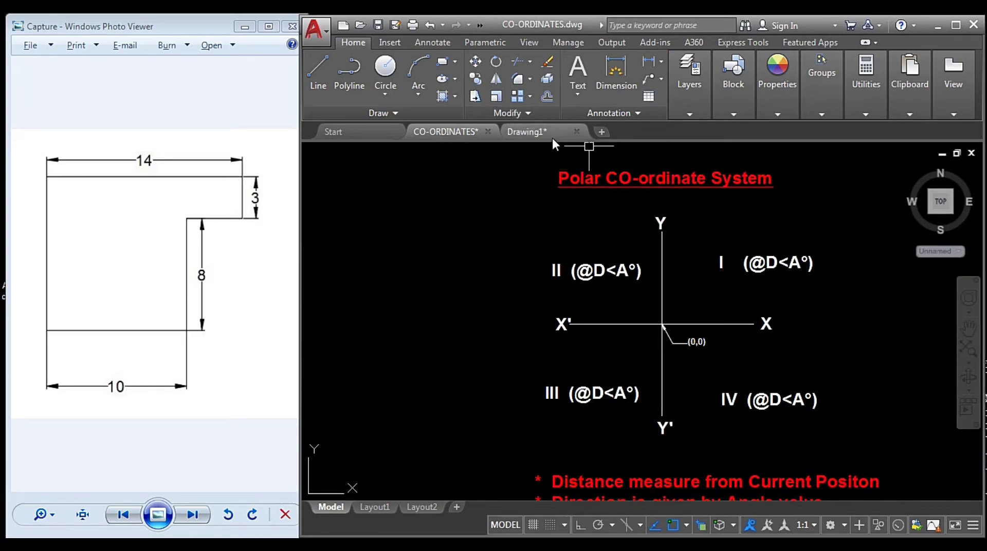
Step: In Drawing1, draw the 10-unit bottom edge from the origin, the 8-unit vertical edge and the horizontal step with polar coordinates
{"action": "left_click", "coordinate": [530, 132]}
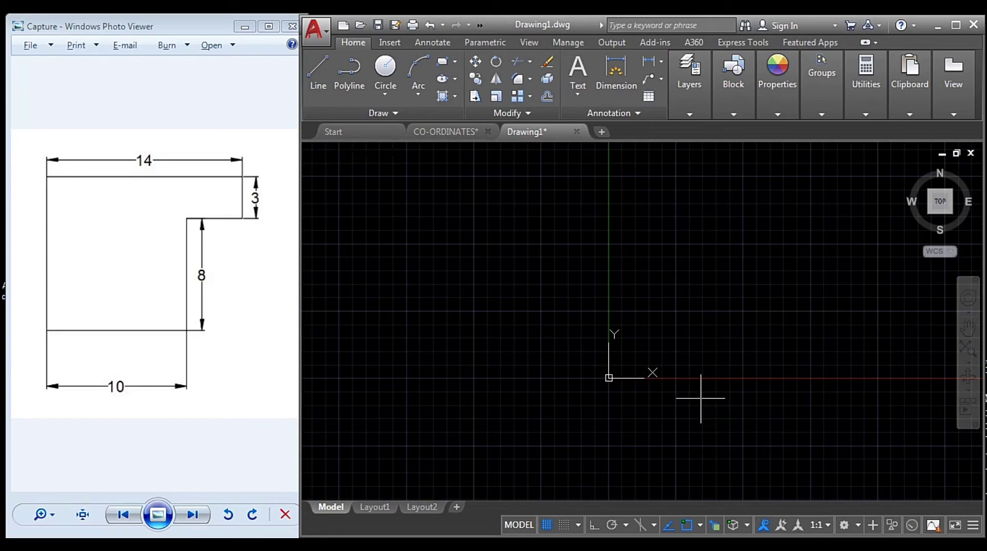
{"action": "key", "text": "Return"}
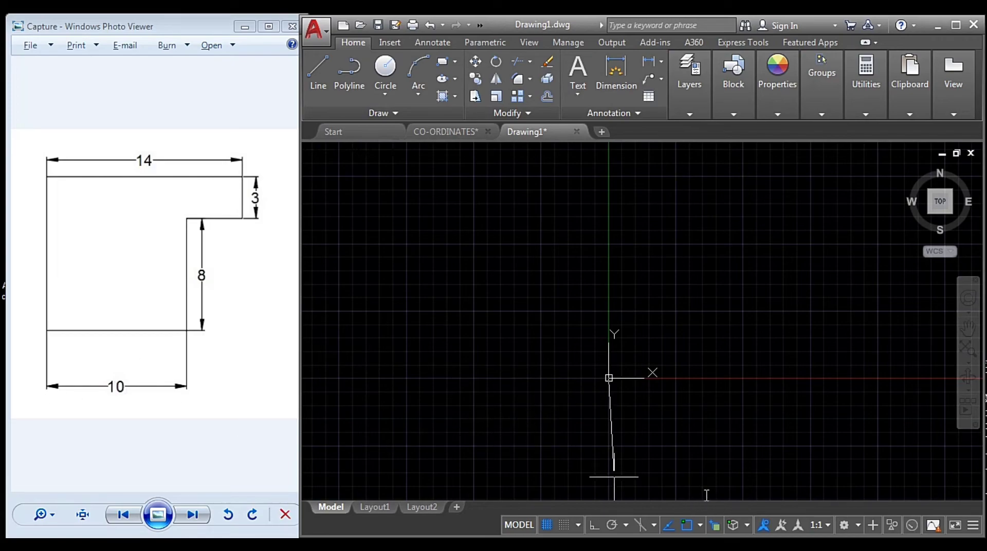
{"action": "left_click", "coordinate": [662, 378]}
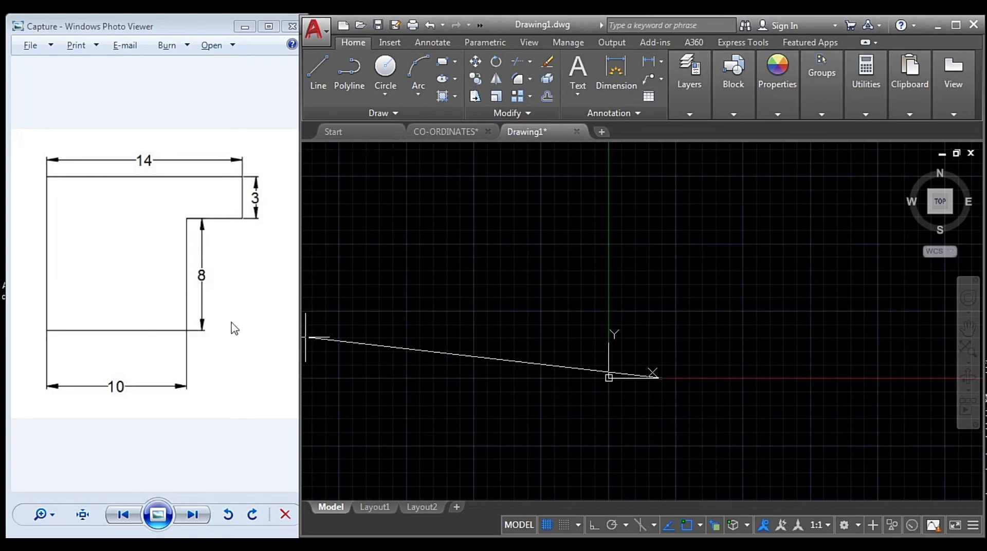
{"action": "key", "text": "Return"}
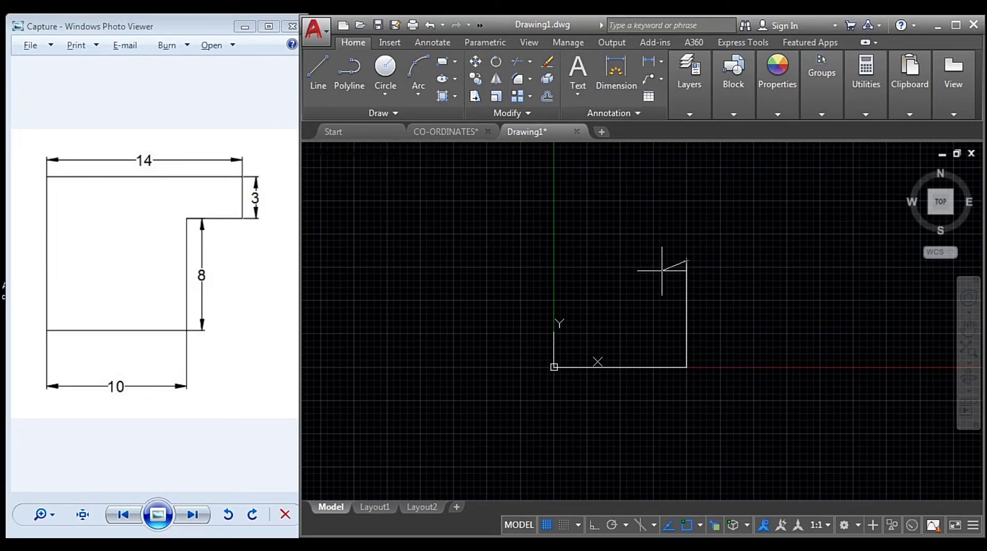
{"action": "key", "text": "Return"}
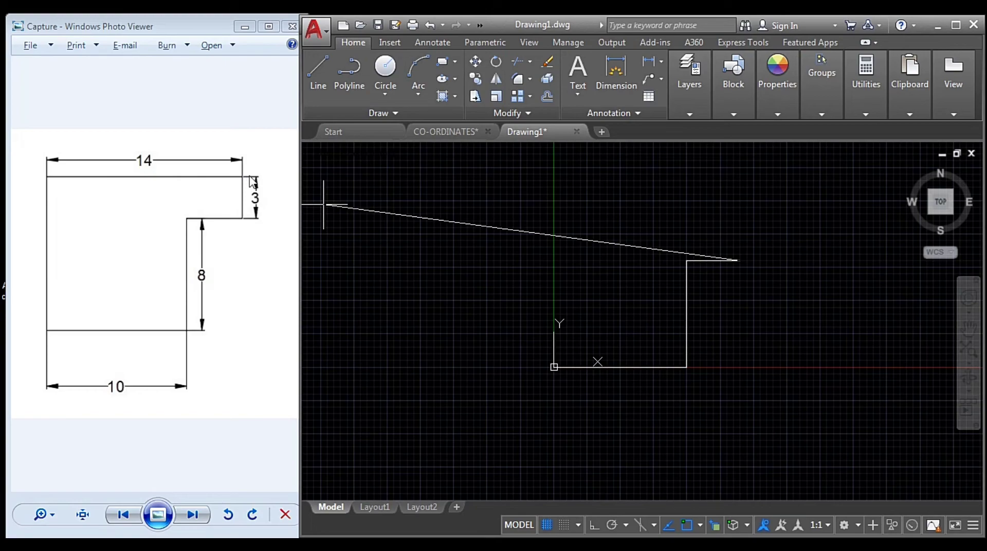
Step: Complete the profile with the 3-unit edge, the 14-unit top edge and the left vertical edge back to the origin, and end the line
{"action": "key", "text": "Return"}
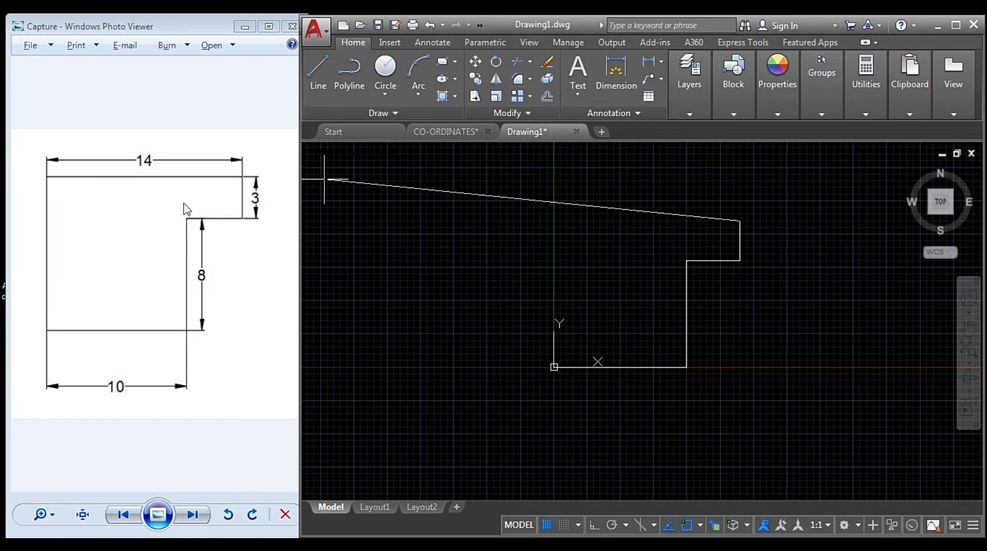
{"action": "key", "text": "Return"}
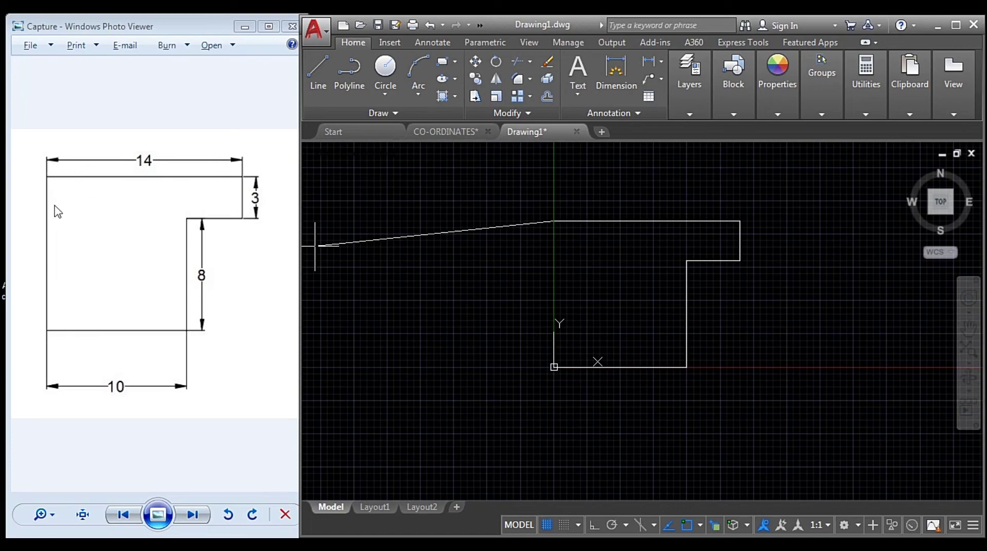
{"action": "key", "text": "Return"}
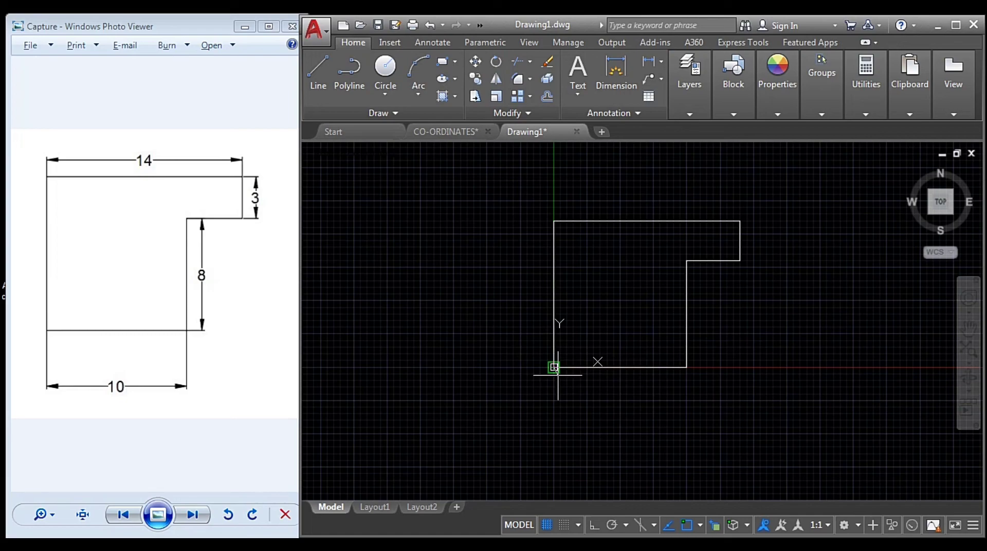
{"action": "key", "text": "Escape"}
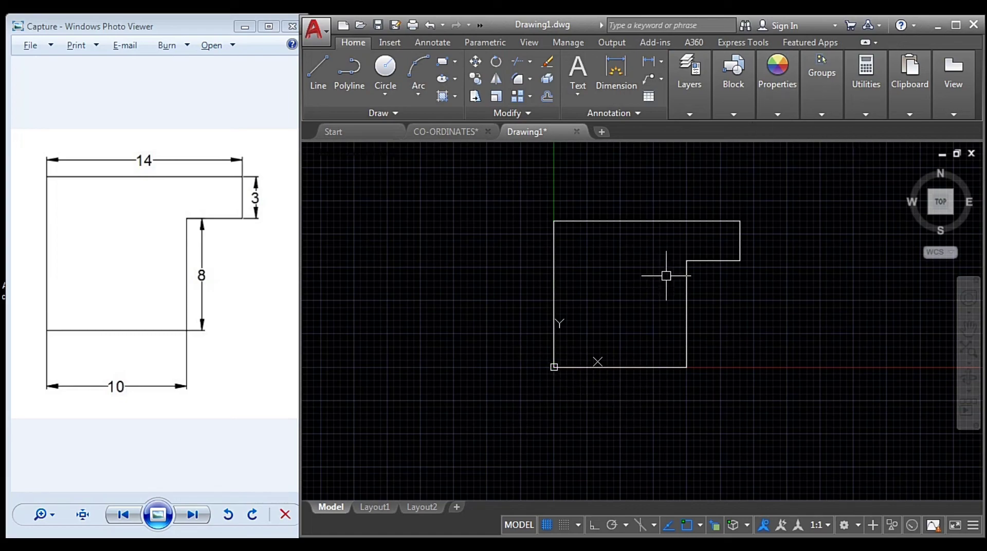
Step: Review the absolute, relative and polar diagrams of the CO-ORDINATES drawing in a maximized window, and minimize it
{"action": "scroll", "coordinate": [626, 282], "scroll_direction": "up", "scroll_amount": 3}
{"action": "scroll", "coordinate": [625, 283], "scroll_direction": "down", "scroll_amount": 5}
{"action": "scroll", "coordinate": [628, 291], "scroll_direction": "up", "scroll_amount": 2}
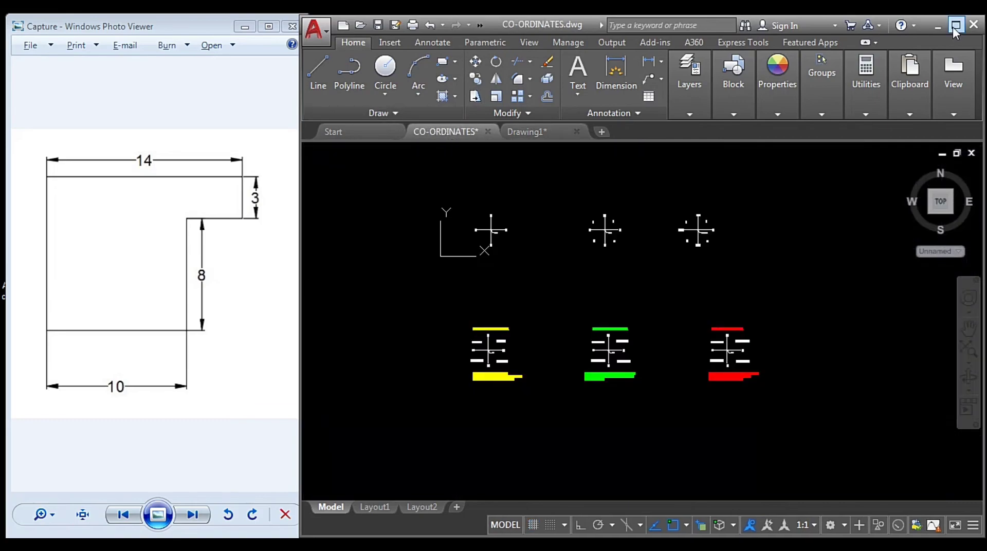
{"action": "left_click", "coordinate": [956, 26]}
{"action": "middle_click_drag", "start_coordinate": [458, 356], "coordinate": [508, 269]}
{"action": "scroll", "coordinate": [508, 269], "scroll_direction": "down", "scroll_amount": 1}
{"action": "scroll", "coordinate": [501, 267], "scroll_direction": "up", "scroll_amount": 4}
{"action": "middle_click_drag", "start_coordinate": [572, 276], "coordinate": [466, 277]}
{"action": "scroll", "coordinate": [466, 276], "scroll_direction": "down", "scroll_amount": 1}
{"action": "middle_click_drag", "start_coordinate": [519, 312], "coordinate": [624, 268]}
{"action": "scroll", "coordinate": [499, 347], "scroll_direction": "up", "scroll_amount": 4}
{"action": "middle_click_drag", "start_coordinate": [422, 269], "coordinate": [484, 349]}
{"action": "scroll", "coordinate": [469, 312], "scroll_direction": "down", "scroll_amount": 3}
{"action": "scroll", "coordinate": [379, 273], "scroll_direction": "up", "scroll_amount": 4}
{"action": "scroll", "coordinate": [483, 349], "scroll_direction": "down", "scroll_amount": 2}
{"action": "middle_click_drag", "start_coordinate": [483, 349], "coordinate": [250, 377]}
{"action": "middle_click_drag", "start_coordinate": [501, 361], "coordinate": [3, 337]}
{"action": "scroll", "coordinate": [639, 277], "scroll_direction": "up", "scroll_amount": 5}
{"action": "scroll", "coordinate": [634, 260], "scroll_direction": "down", "scroll_amount": 2}
{"action": "scroll", "coordinate": [569, 330], "scroll_direction": "down", "scroll_amount": 3}
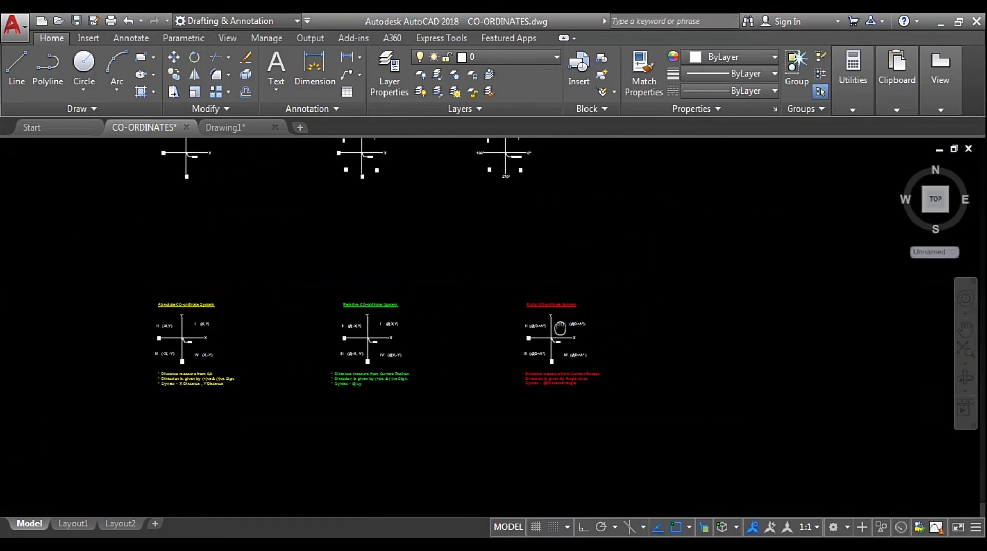
{"action": "left_click", "coordinate": [943, 27]}
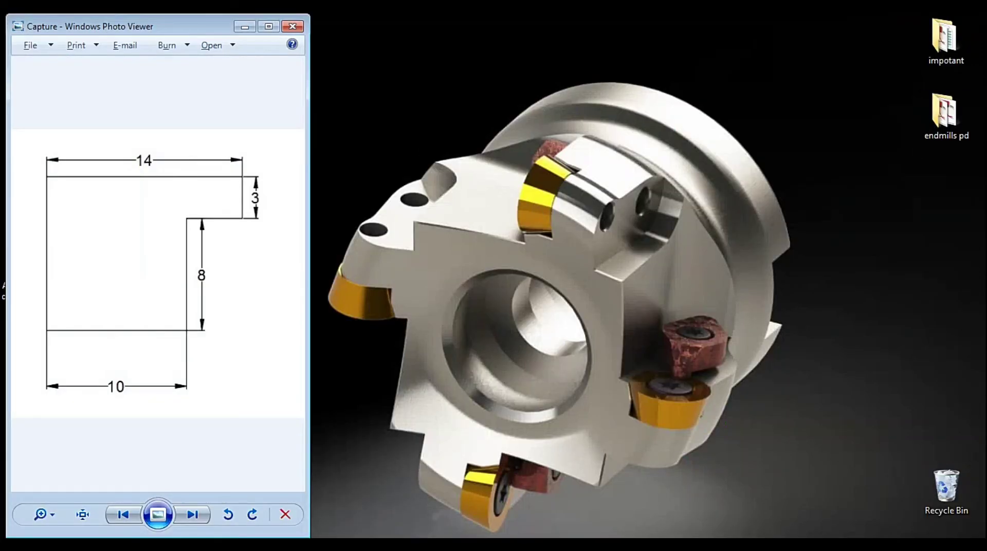